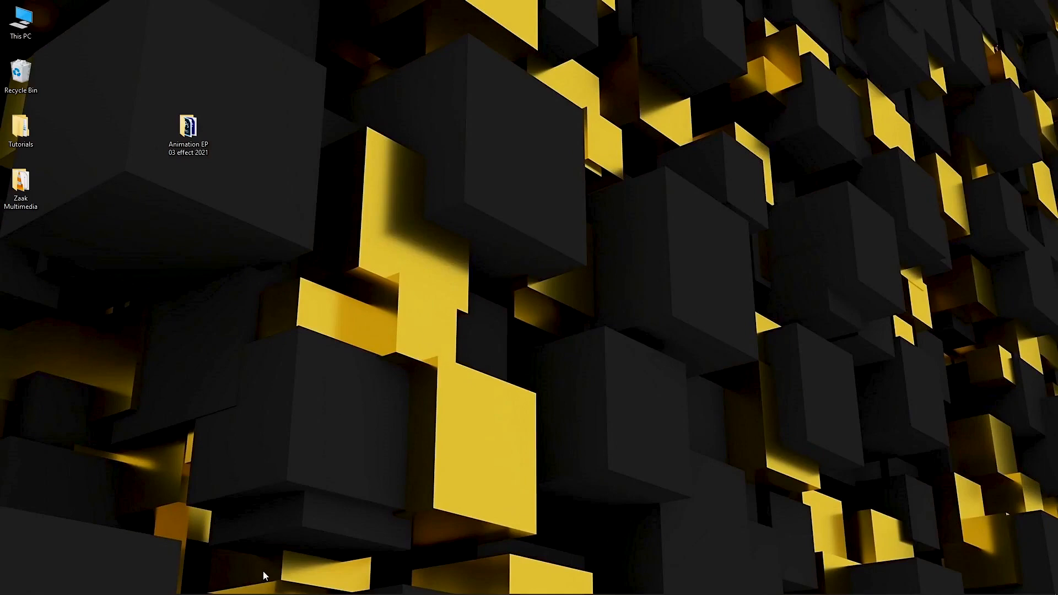
- Switch to After Effects and create a composition named Animation, 1920 × 1080 px, with Quarter resolution and a duration of 0;00;10;00
{"action": "mouse_move", "coordinate": [264, 593]}
{"action": "left_click", "coordinate": [295, 587]}
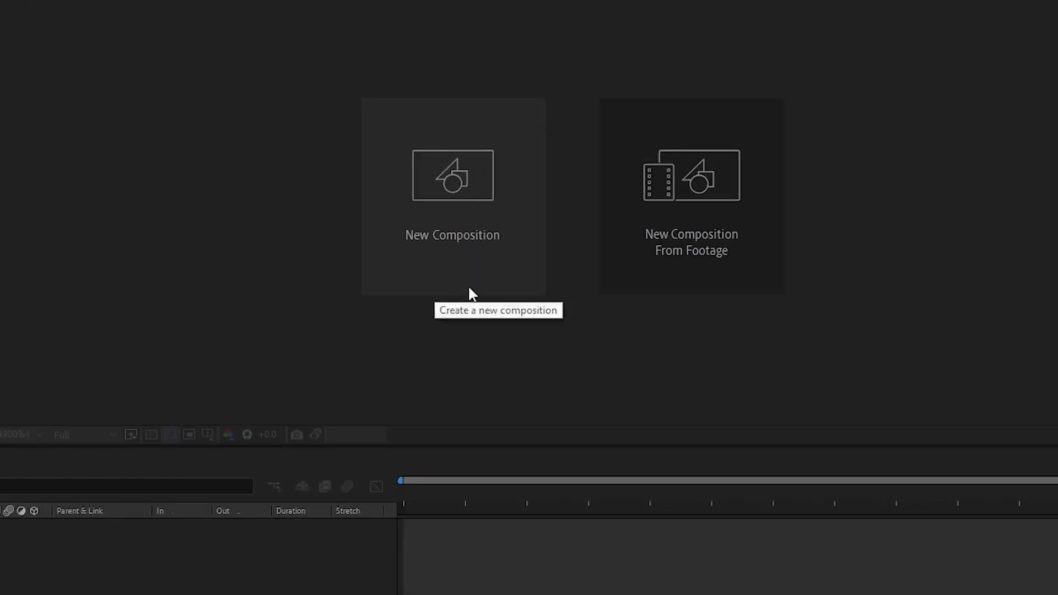
{"action": "left_click", "coordinate": [463, 253]}
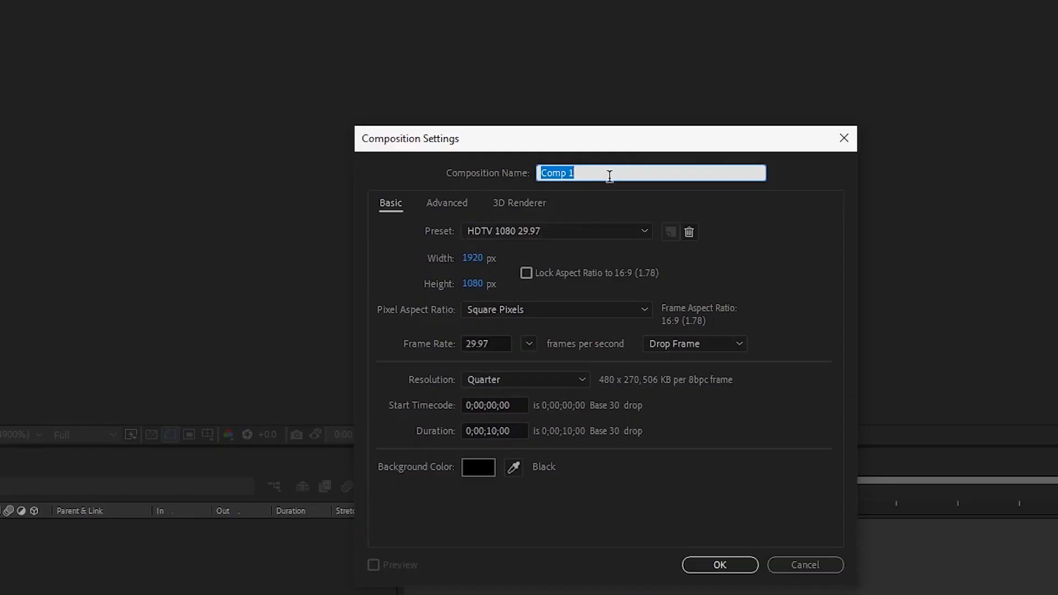
{"action": "type", "text": "Animation"}
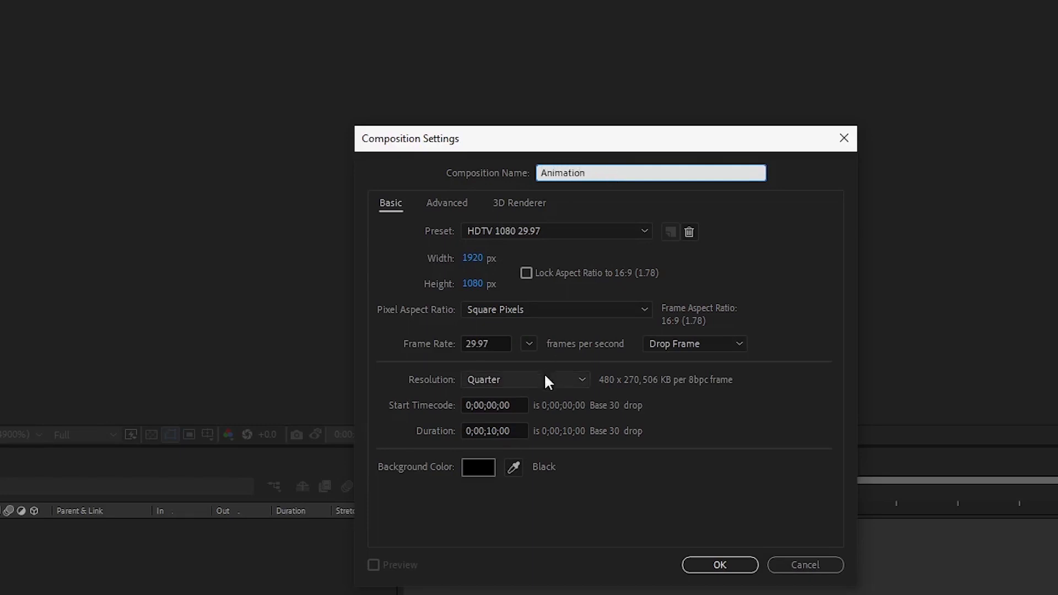
{"action": "left_click", "coordinate": [485, 381]}
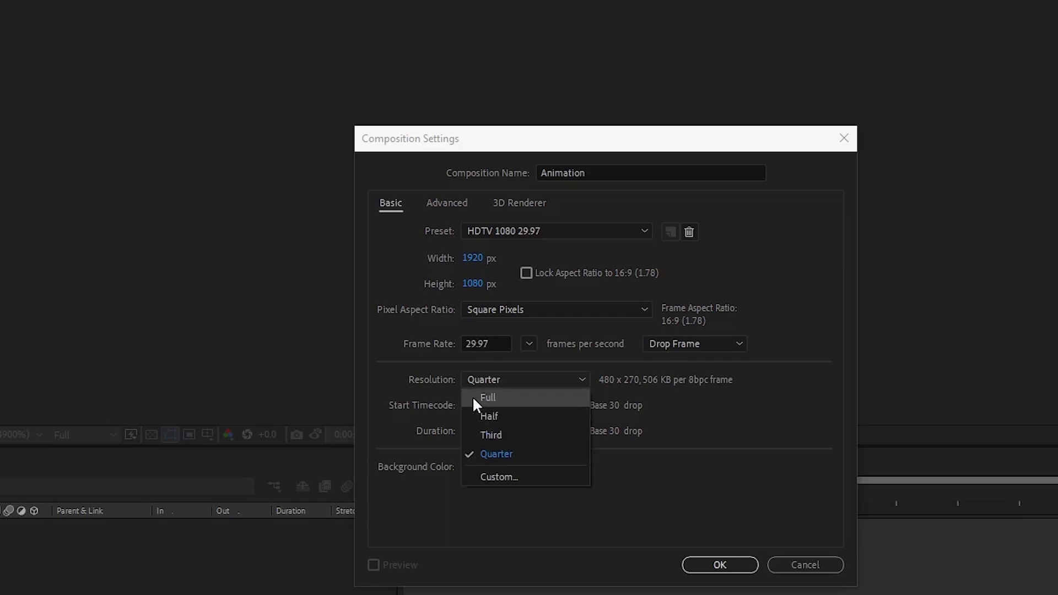
{"action": "left_click", "coordinate": [497, 449]}
{"action": "left_click", "coordinate": [493, 430]}
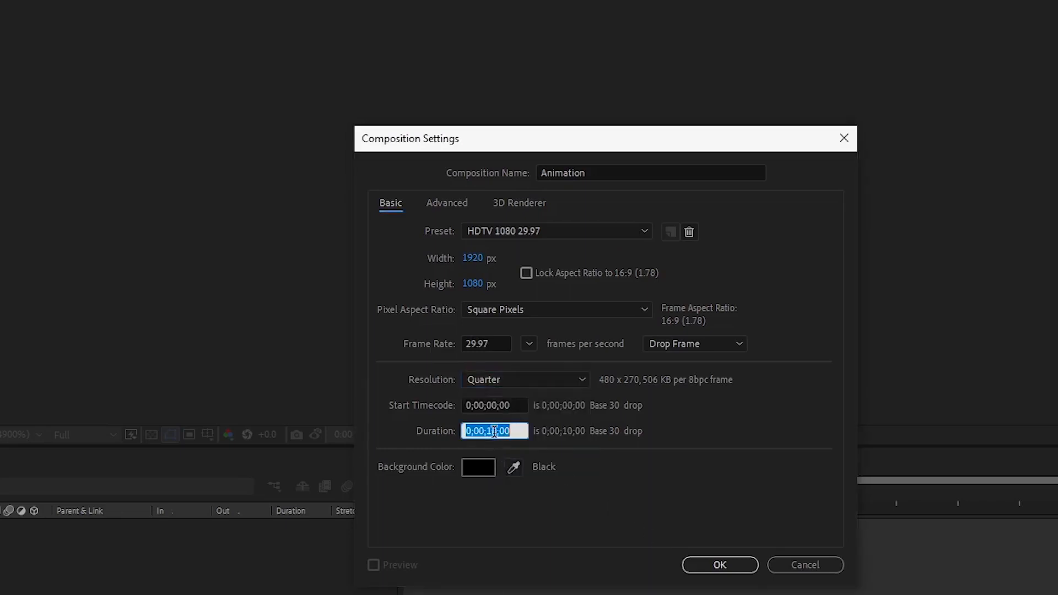
{"action": "left_click", "coordinate": [492, 430]}
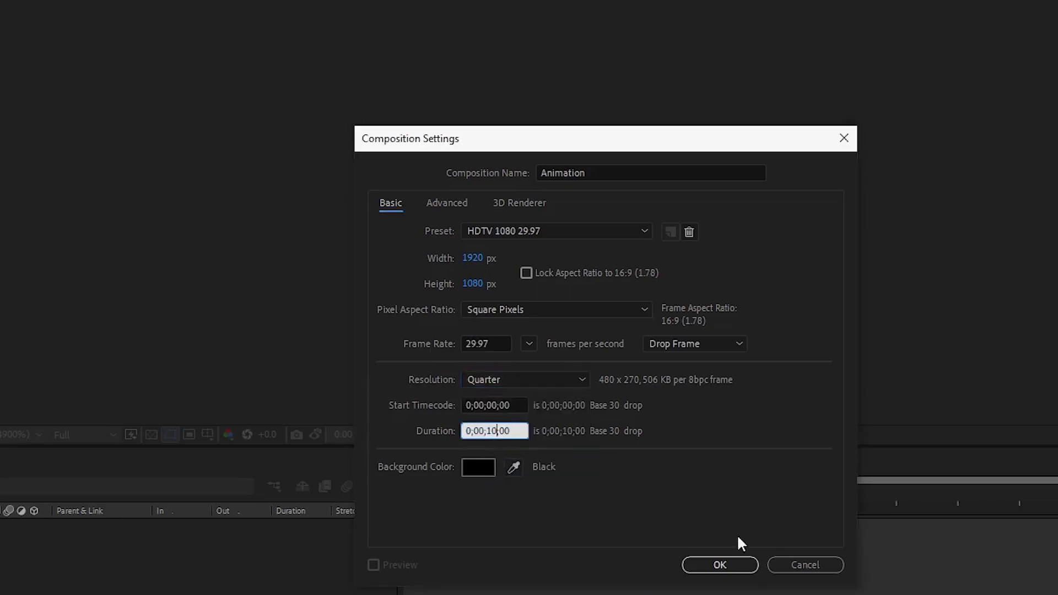
{"action": "left_click", "coordinate": [719, 564]}
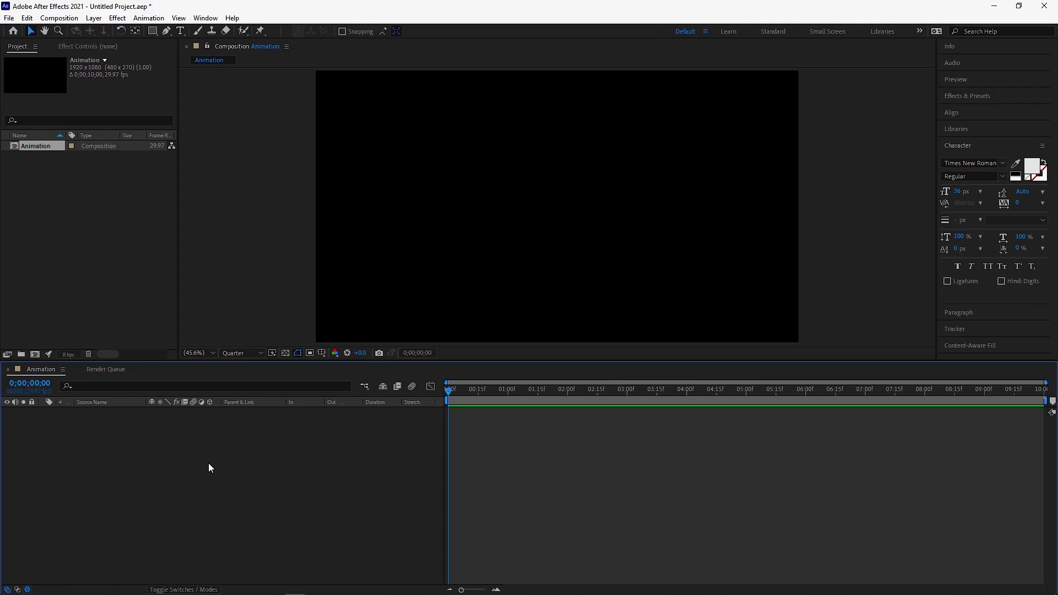
- Add a 400 × 400 px magenta-red solid layer and hide the timeline's In, Out, Duration and Stretch columns
{"action": "right_click", "coordinate": [184, 441]}
{"action": "mouse_move", "coordinate": [233, 447]}
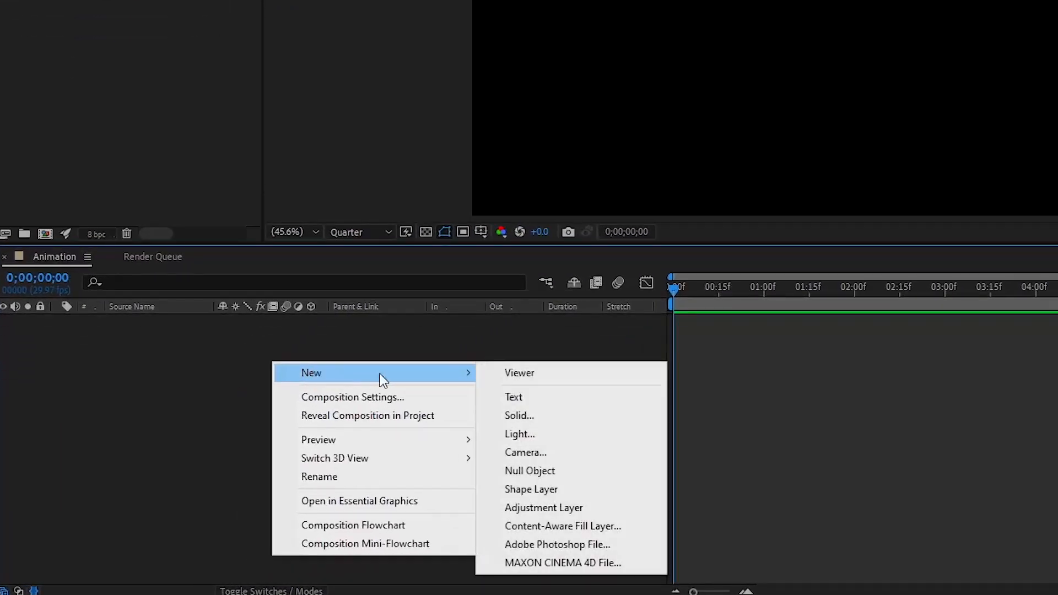
{"action": "left_click", "coordinate": [554, 416]}
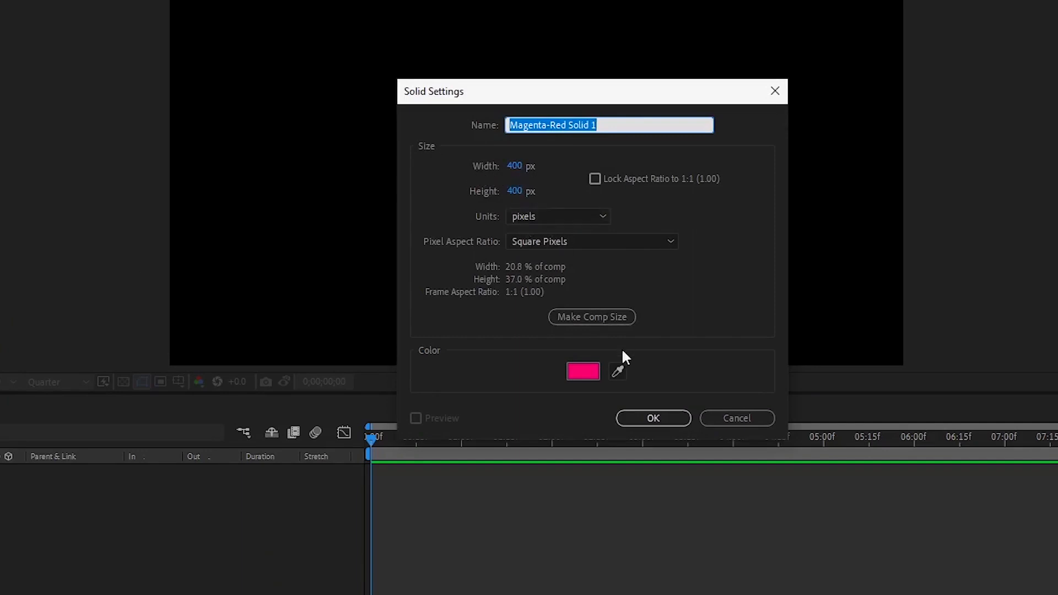
{"action": "left_click", "coordinate": [651, 418]}
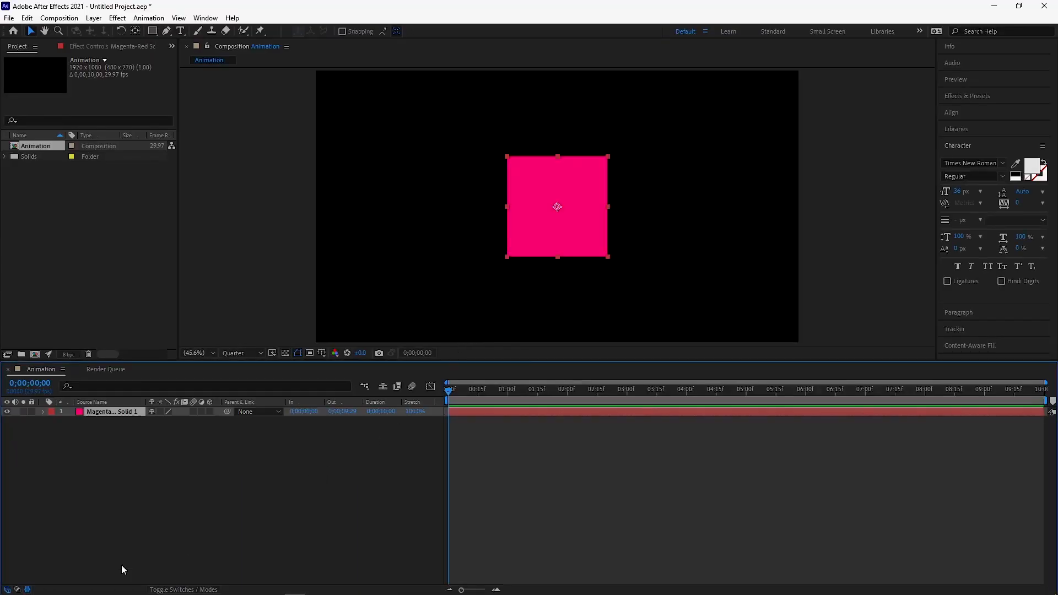
{"action": "left_click", "coordinate": [28, 589]}
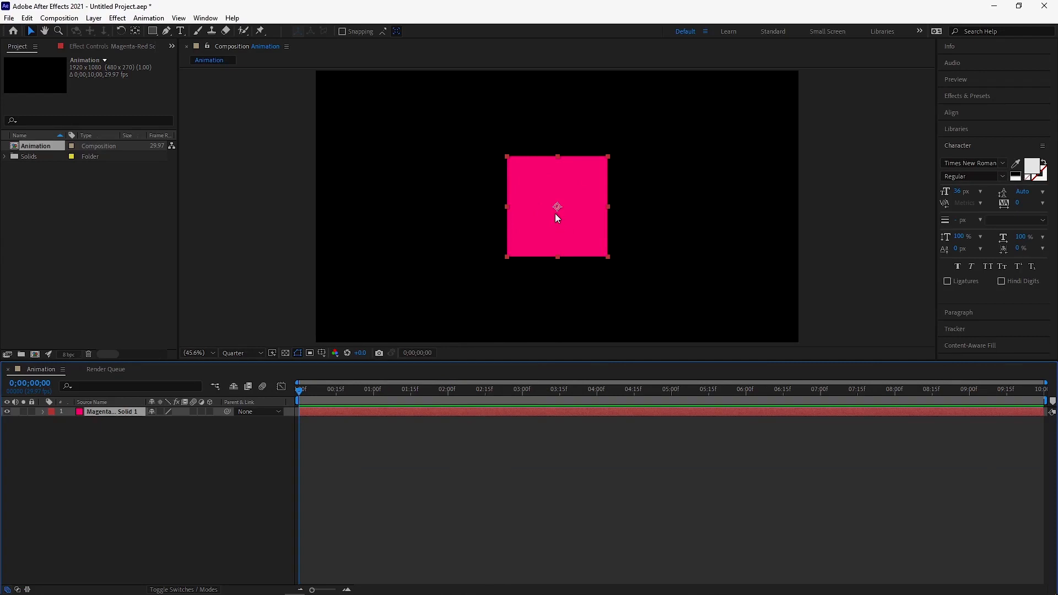
- Move the magenta square to the frame's left side, try it on the right side, scrub to 0;00;01;28 and return to the first frame
{"action": "left_click_drag", "start_coordinate": [529, 220], "coordinate": [356, 222]}
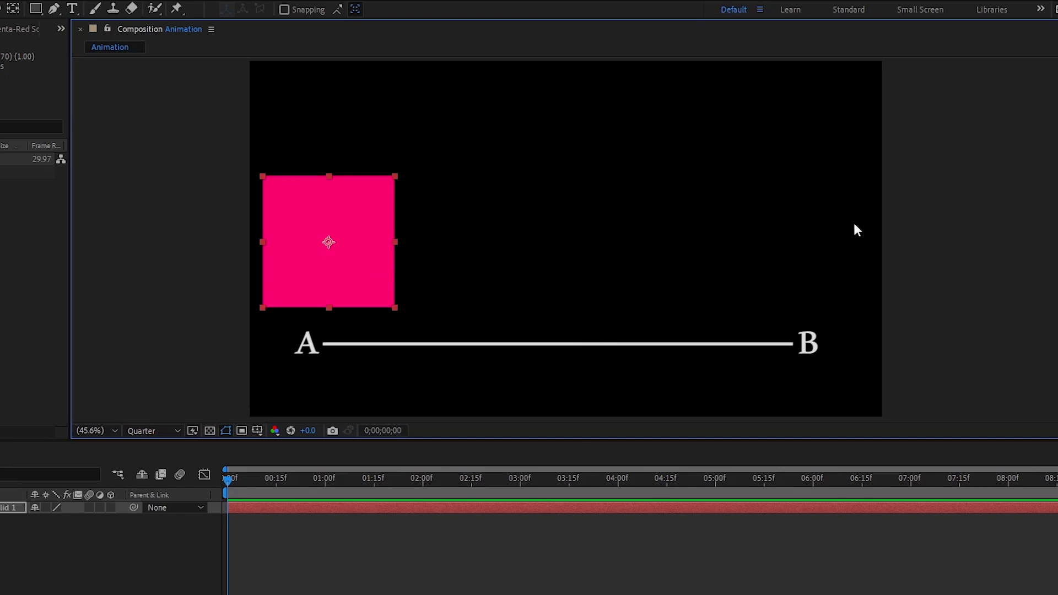
{"action": "left_click_drag", "start_coordinate": [369, 230], "coordinate": [837, 220]}
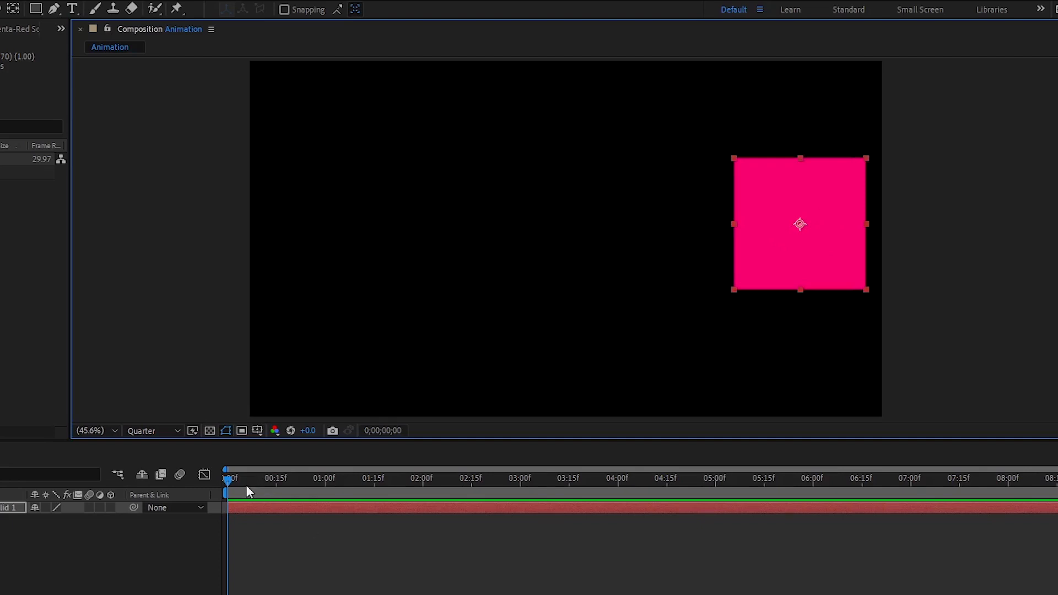
{"action": "left_click_drag", "start_coordinate": [238, 478], "coordinate": [420, 481]}
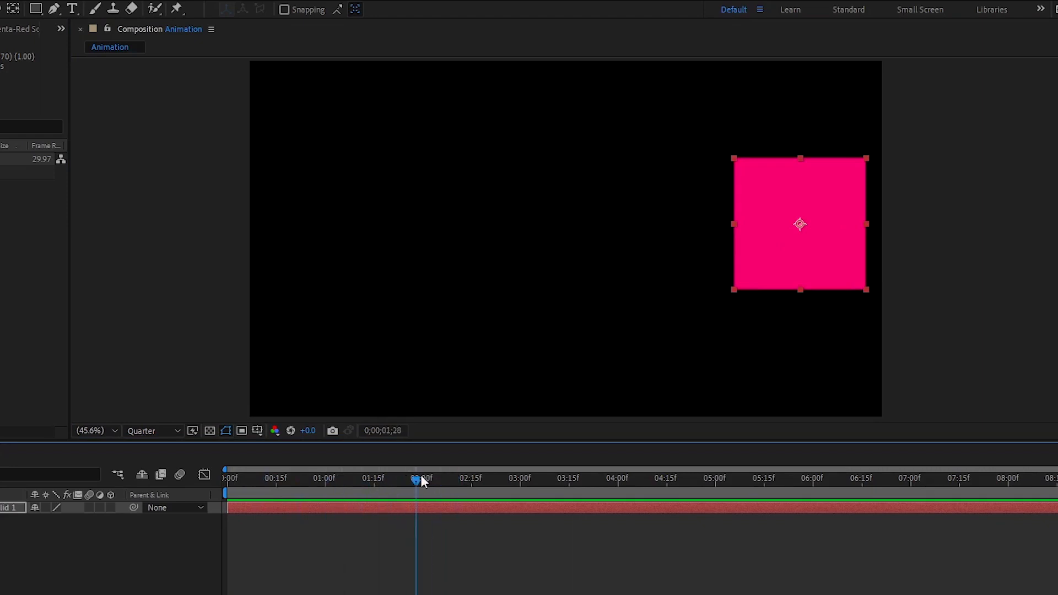
{"action": "key", "text": "Home"}
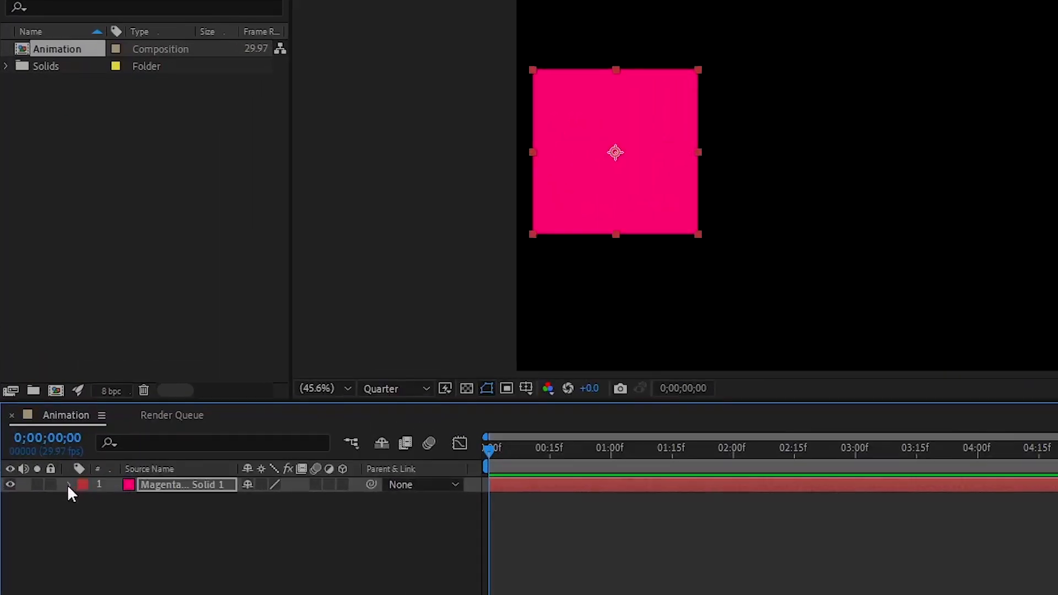
- Reveal the solid's Transform properties, set its Position to 287.3, 548.8 and keyframe it at 0;00;00;00
{"action": "left_click", "coordinate": [69, 486]}
{"action": "left_click", "coordinate": [84, 501]}
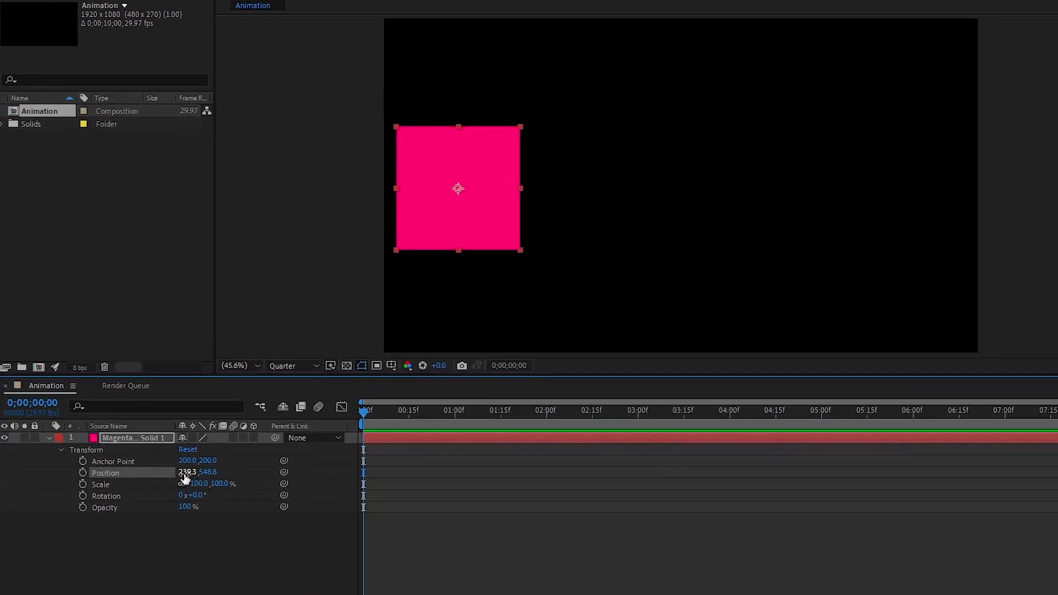
{"action": "left_click_drag", "start_coordinate": [152, 439], "coordinate": [259, 436]}
{"action": "left_click_drag", "start_coordinate": [315, 467], "coordinate": [452, 459]}
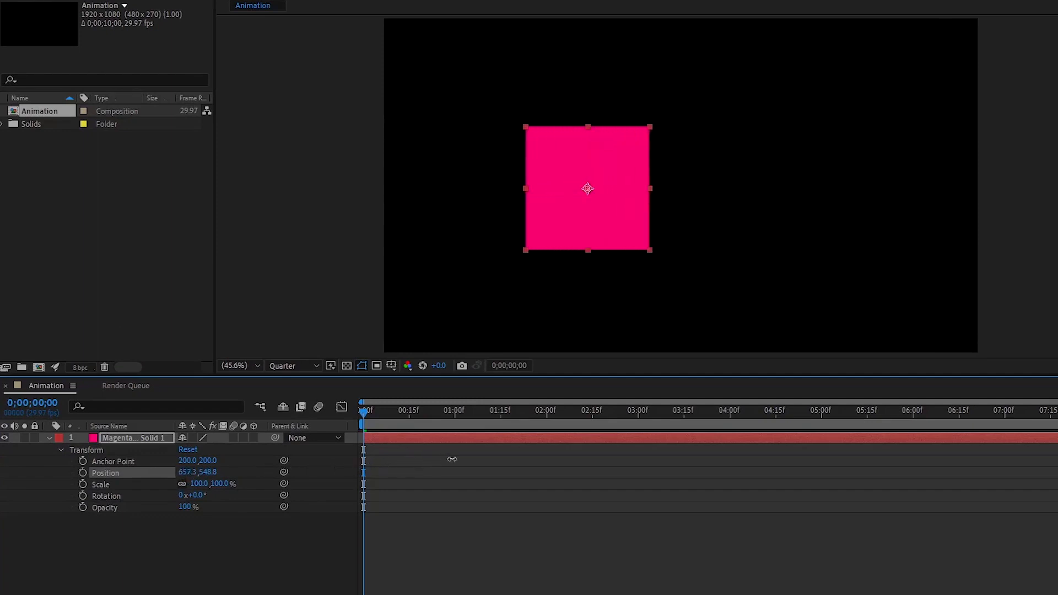
{"action": "left_click_drag", "start_coordinate": [452, 459], "coordinate": [212, 484]}
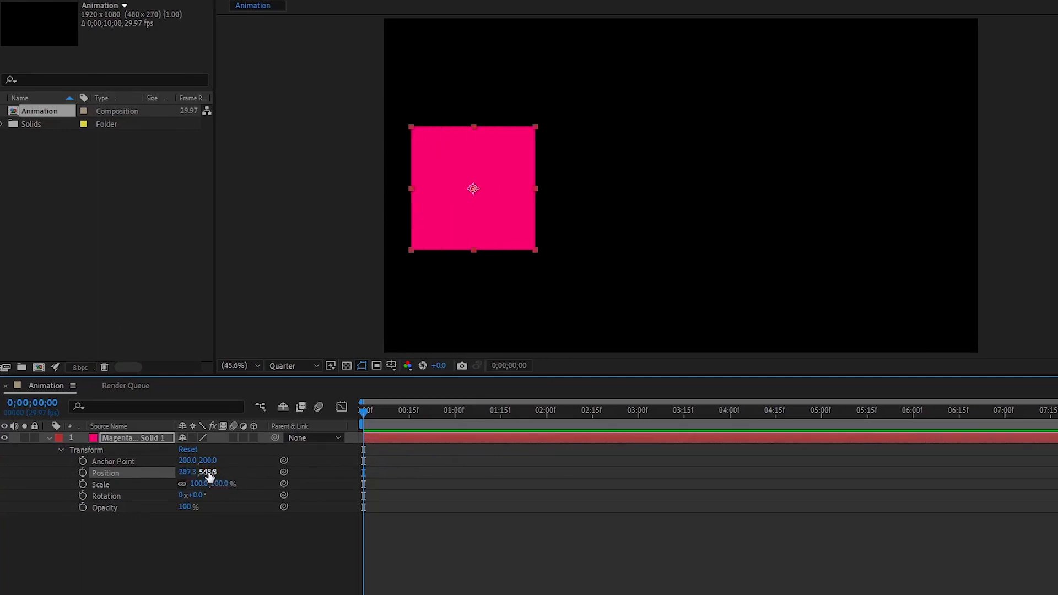
{"action": "left_click_drag", "start_coordinate": [209, 474], "coordinate": [250, 466]}
{"action": "left_click", "coordinate": [82, 473]}
- At 0;00;00;19, try a horizontal Position of 1056.3, undo it, and move the square across to the frame's right side to keyframe it
{"action": "left_click_drag", "start_coordinate": [364, 411], "coordinate": [422, 413]}
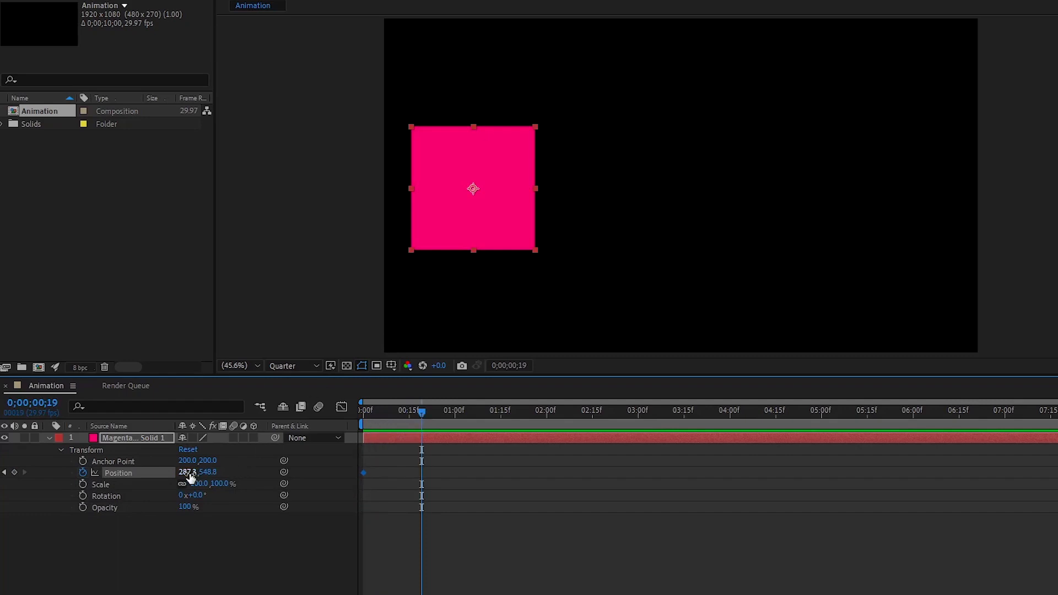
{"action": "left_click_drag", "start_coordinate": [188, 472], "coordinate": [675, 438]}
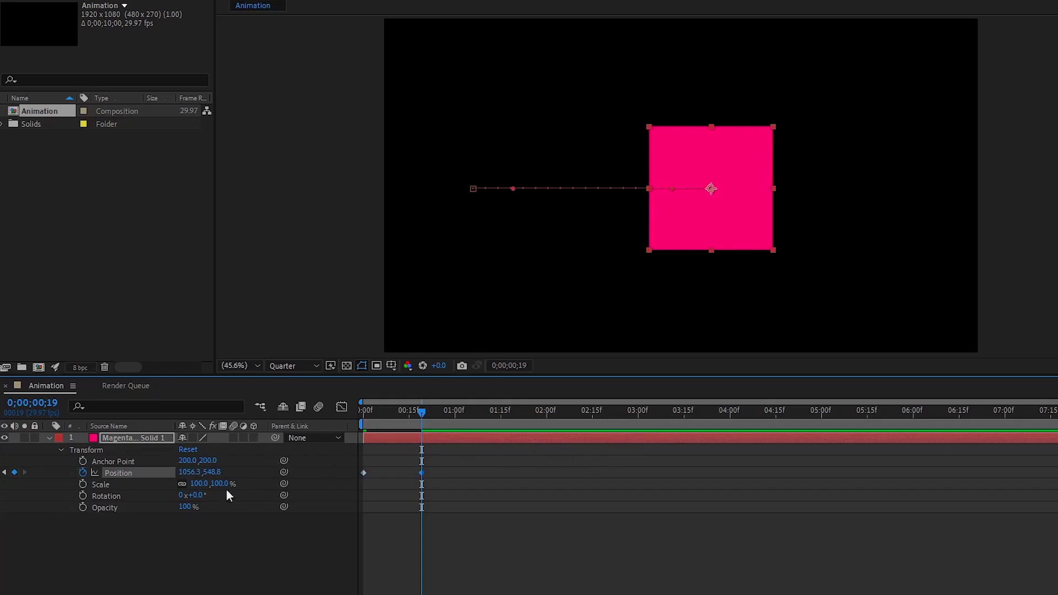
{"action": "key", "text": "ctrl+z"}
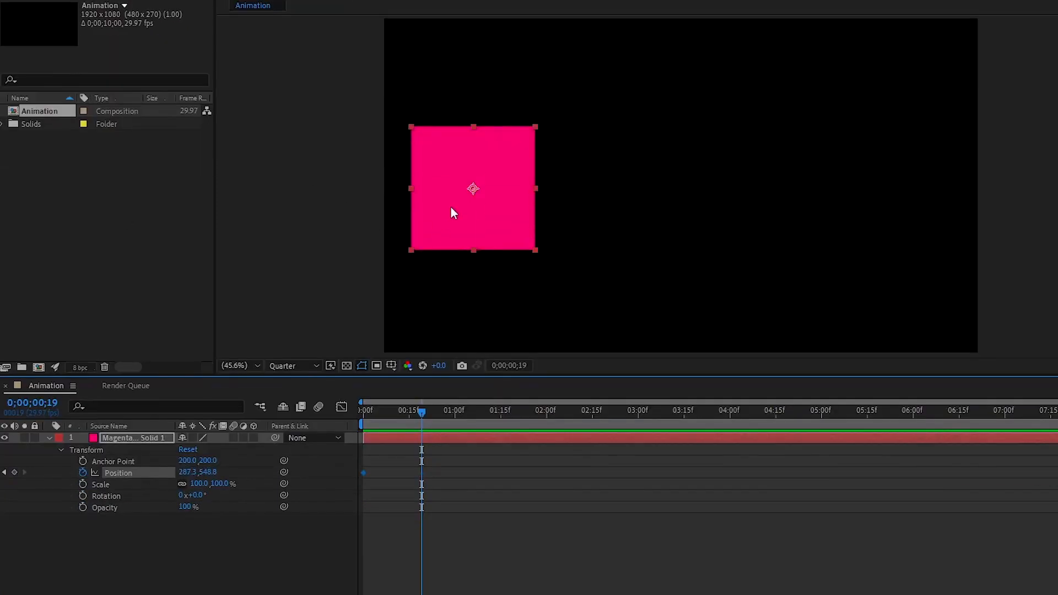
{"action": "left_click_drag", "start_coordinate": [477, 202], "coordinate": [929, 182]}
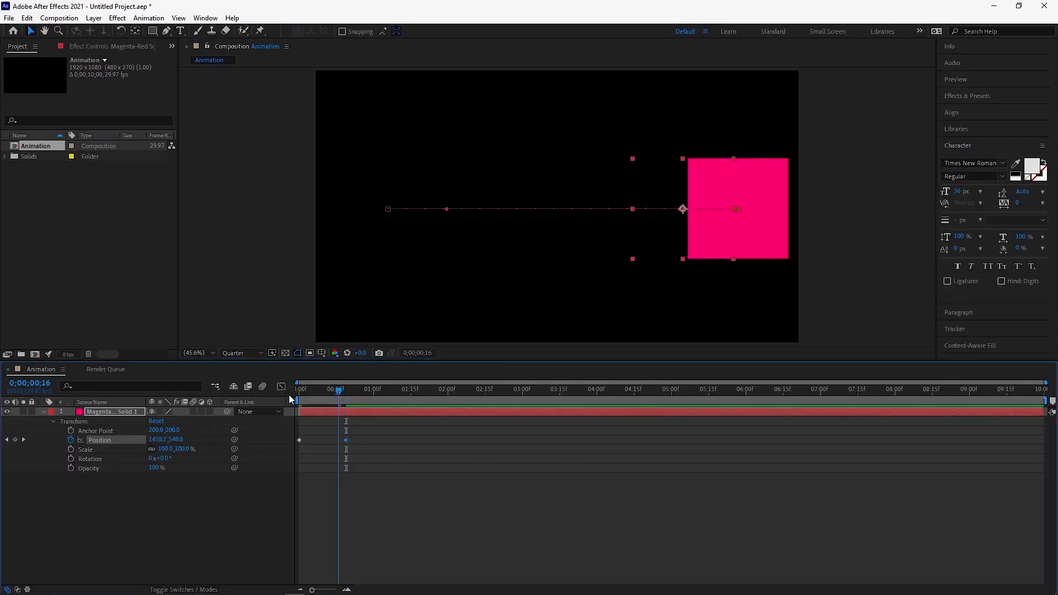
- Preview the square's movement across the frame from the start of the timeline
{"action": "left_click_drag", "start_coordinate": [419, 411], "coordinate": [337, 398]}
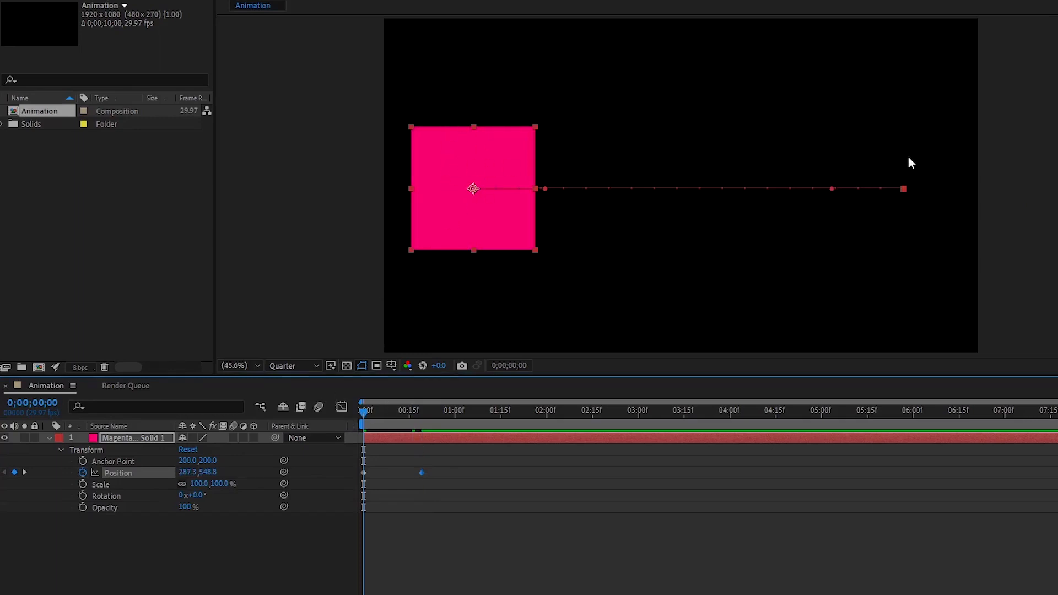
{"action": "key", "text": "space"}
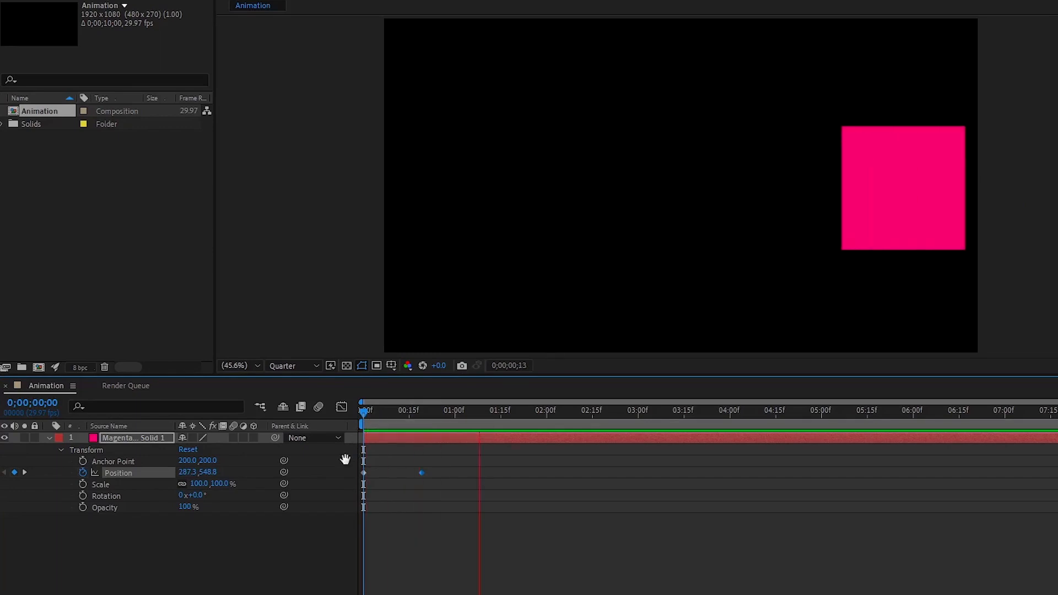
{"action": "key", "text": "space"}
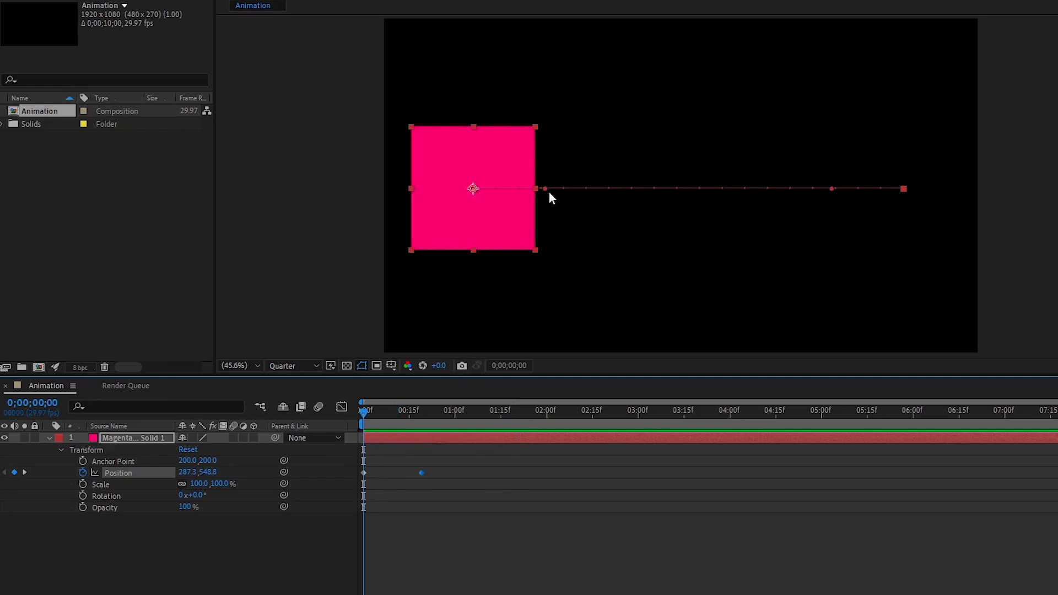
- Delete the animated magenta-red solid layer from the composition
{"action": "left_click", "coordinate": [370, 475]}
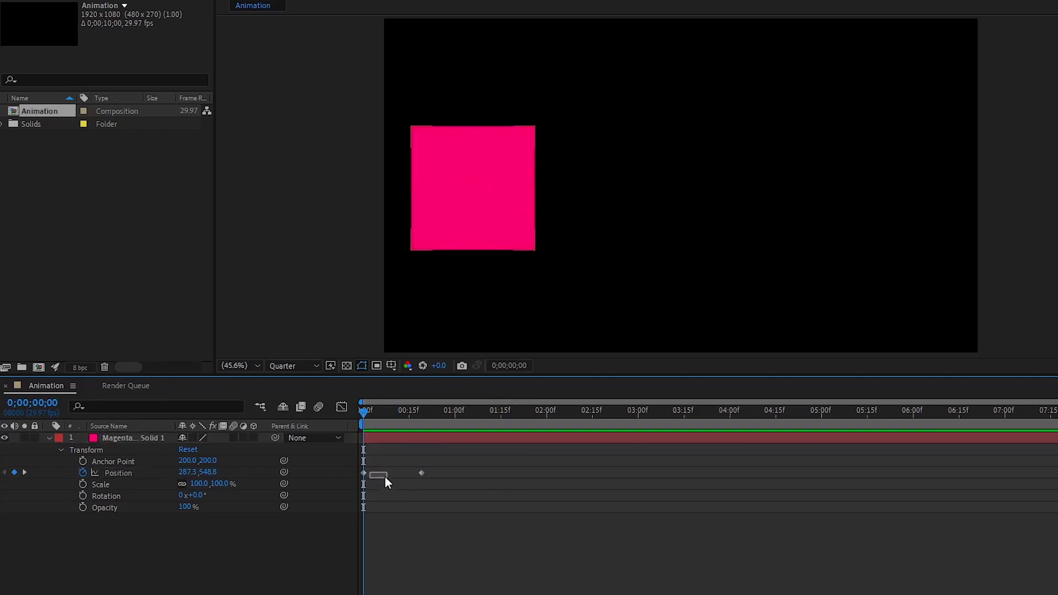
{"action": "left_click_drag", "start_coordinate": [411, 477], "coordinate": [412, 477]}
{"action": "left_click", "coordinate": [141, 438]}
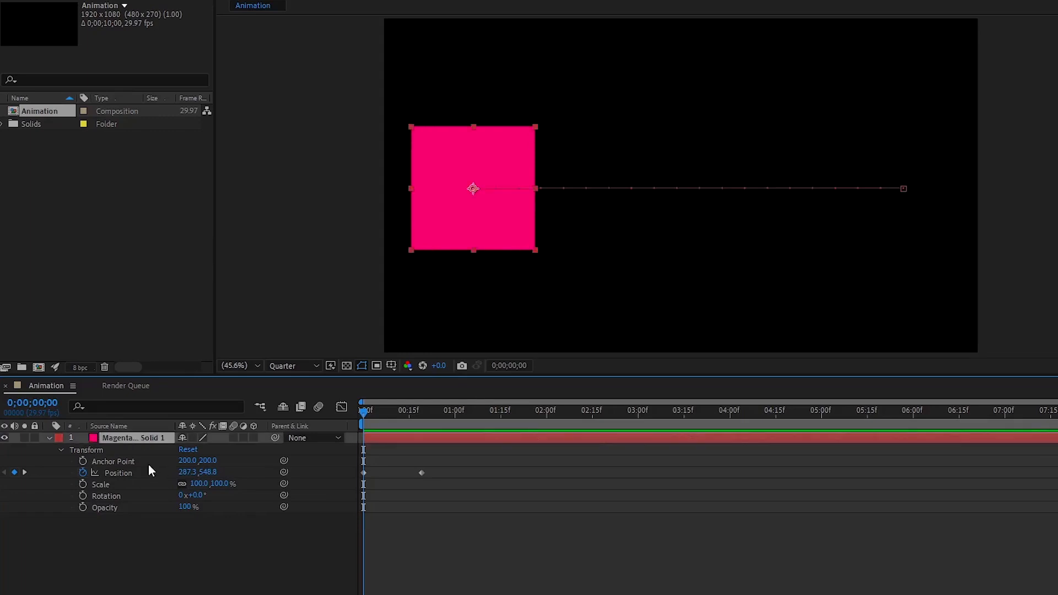
{"action": "key", "text": "Delete"}
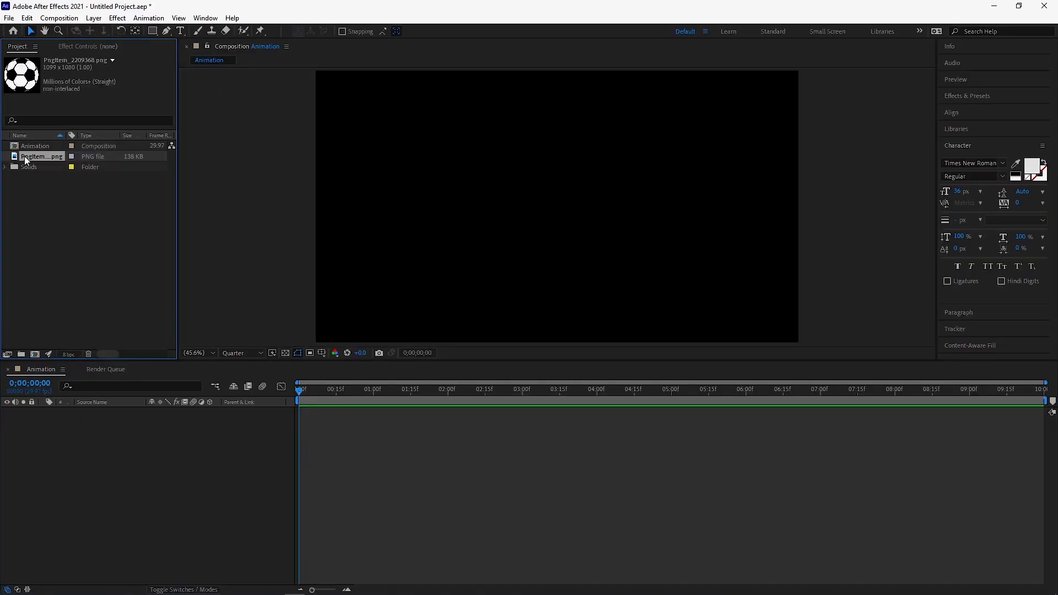
{"action": "left_click_drag", "start_coordinate": [25, 160], "coordinate": [164, 425]}
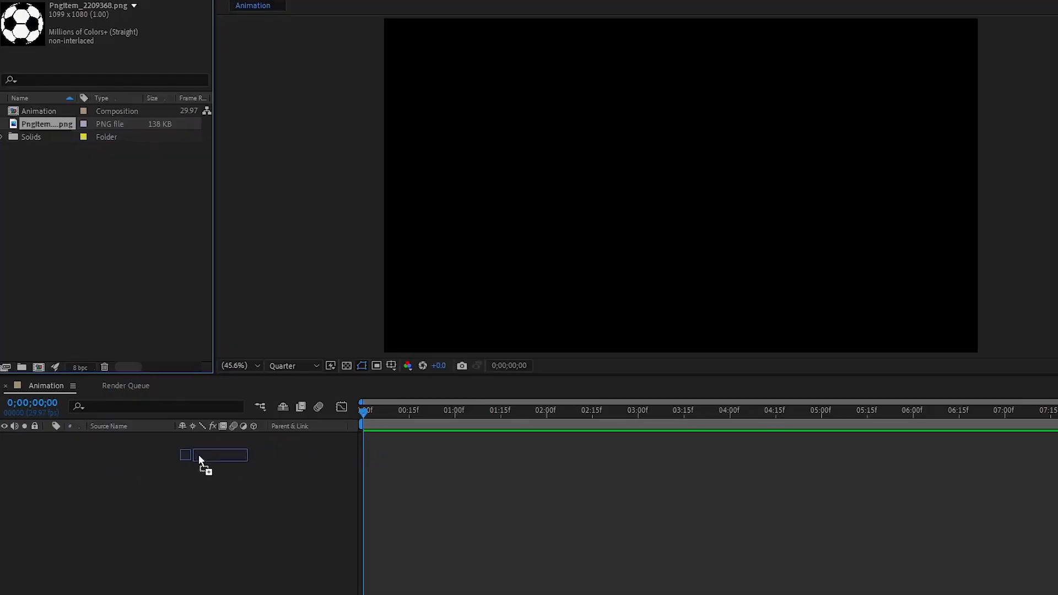
{"action": "left_click_drag", "start_coordinate": [199, 457], "coordinate": [661, 193]}
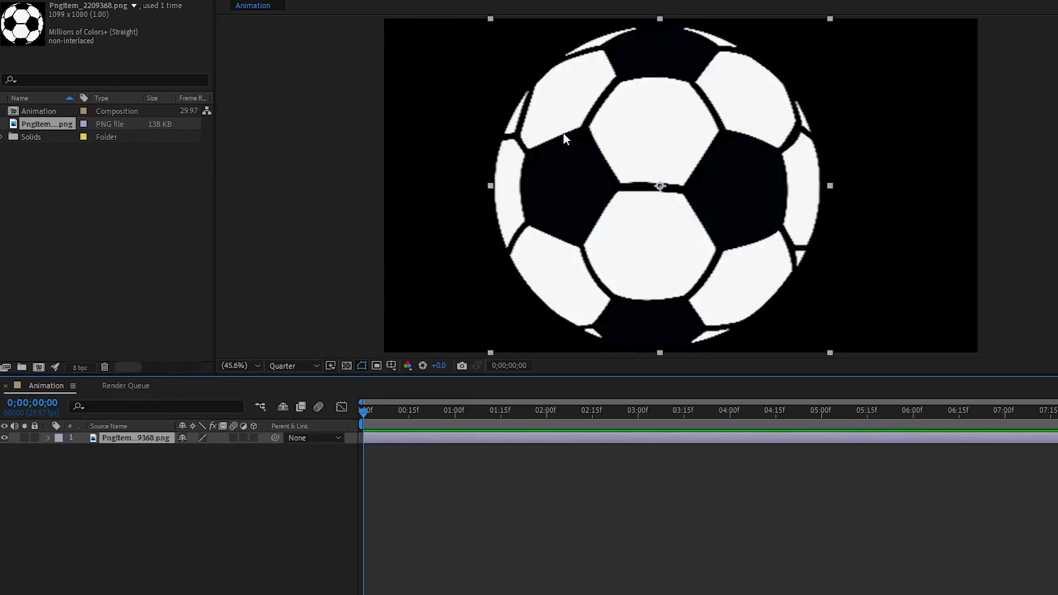
{"action": "left_click", "coordinate": [649, 141]}
{"action": "left_click_drag", "start_coordinate": [649, 140], "coordinate": [666, 144]}
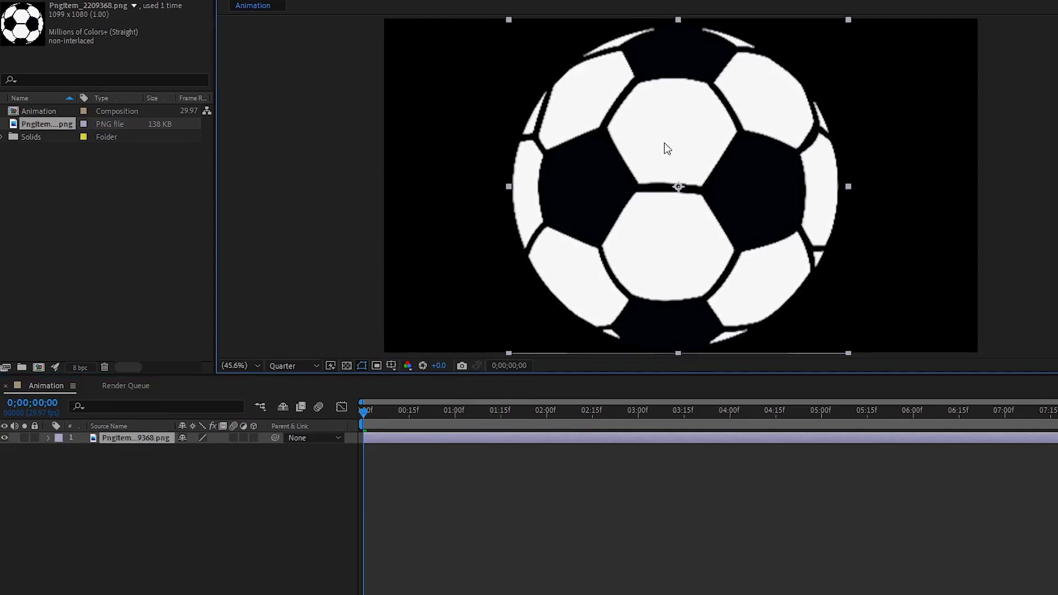
{"action": "key", "text": "ctrl+z"}
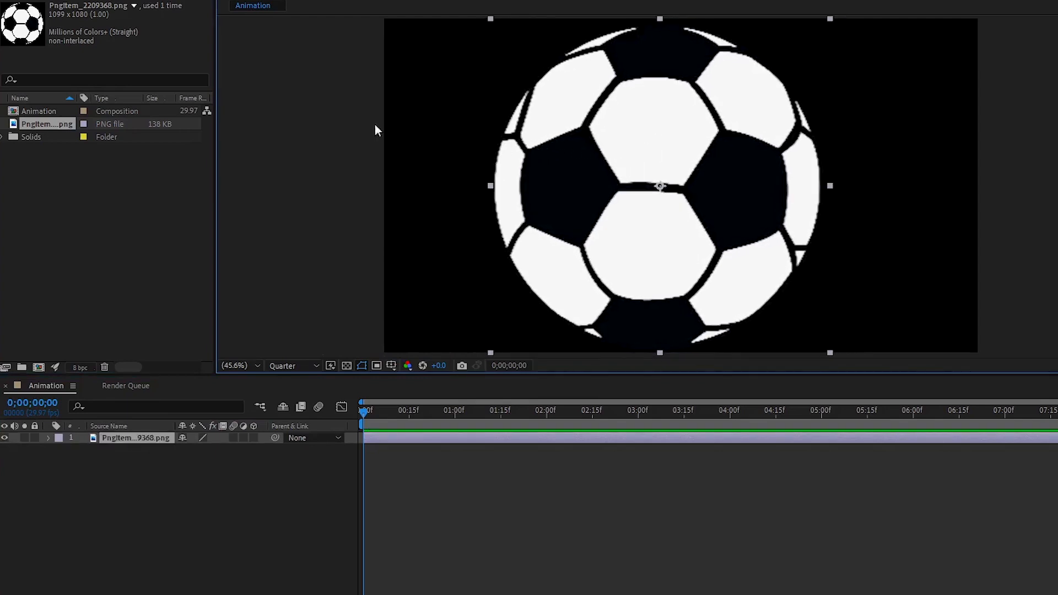
{"action": "key", "text": "Delete"}
- Add the football image PngItem_2209368.png to the Animation timeline, starting at 0;00;00;00
{"action": "left_click_drag", "start_coordinate": [42, 124], "coordinate": [409, 484]}
{"action": "left_click_drag", "start_coordinate": [405, 441], "coordinate": [375, 437]}
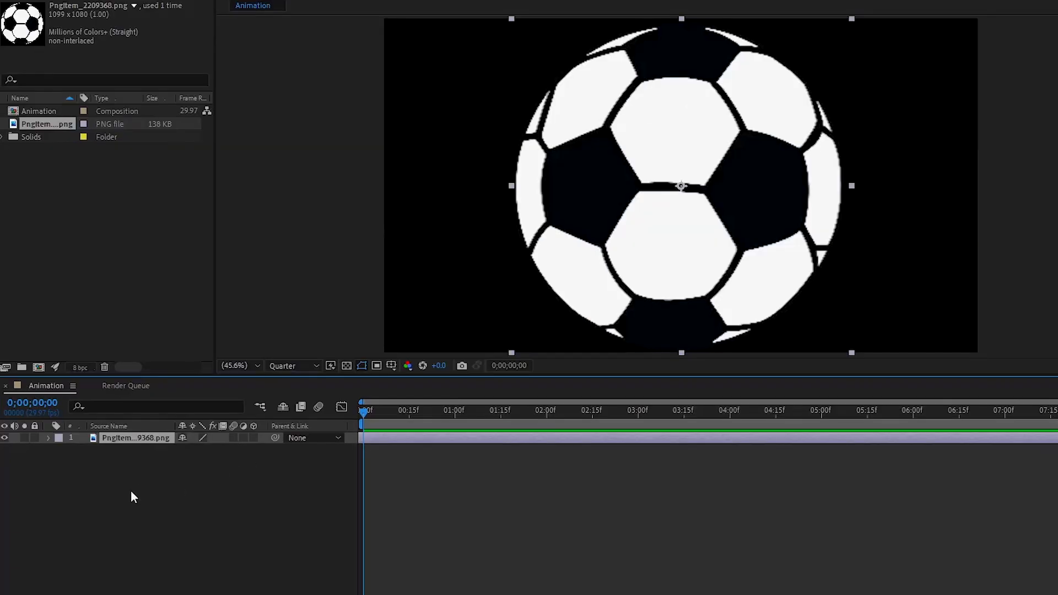
- Start a new solid and set its colour to yellow, hex FFC000
{"action": "right_click", "coordinate": [130, 491]}
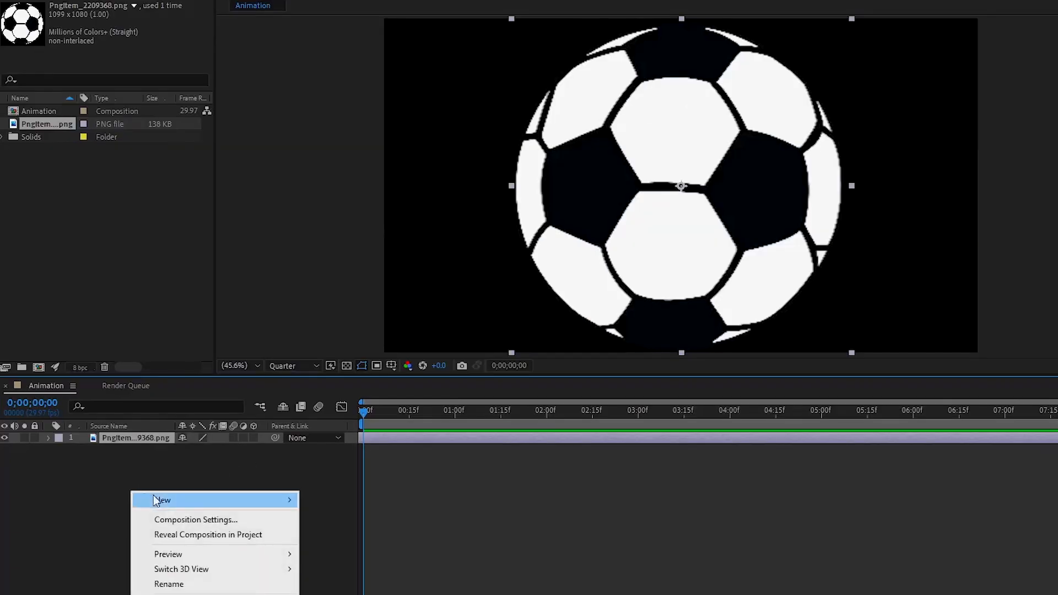
{"action": "mouse_move", "coordinate": [177, 498]}
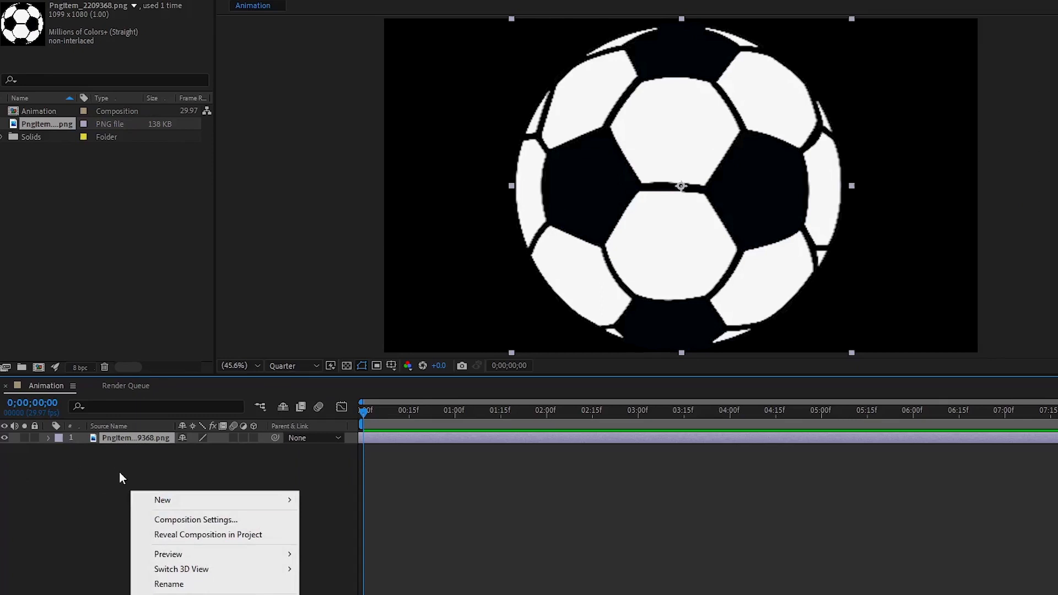
{"action": "mouse_move", "coordinate": [236, 499]}
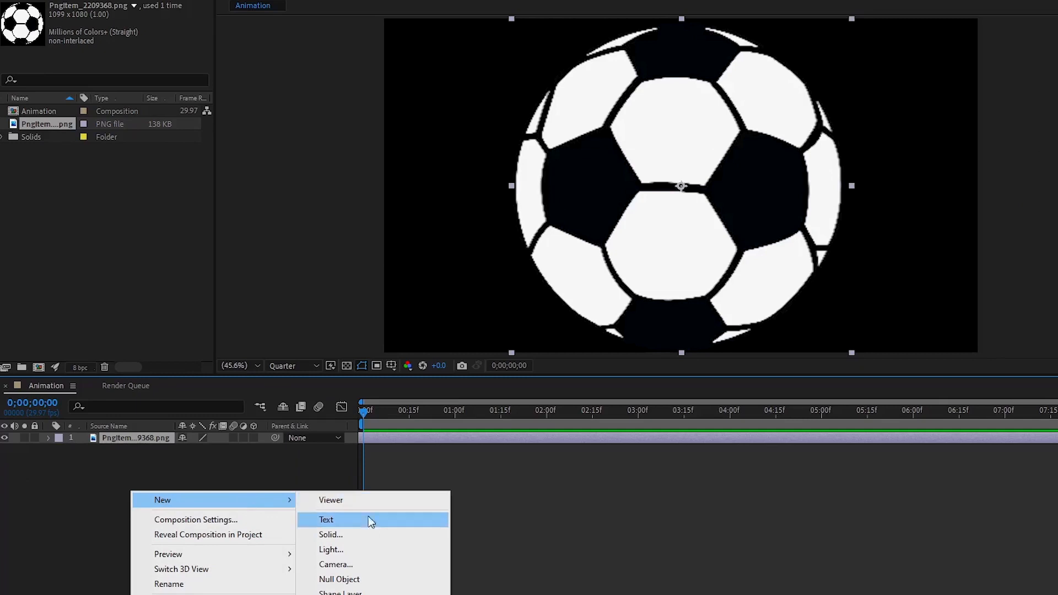
{"action": "left_click", "coordinate": [363, 534]}
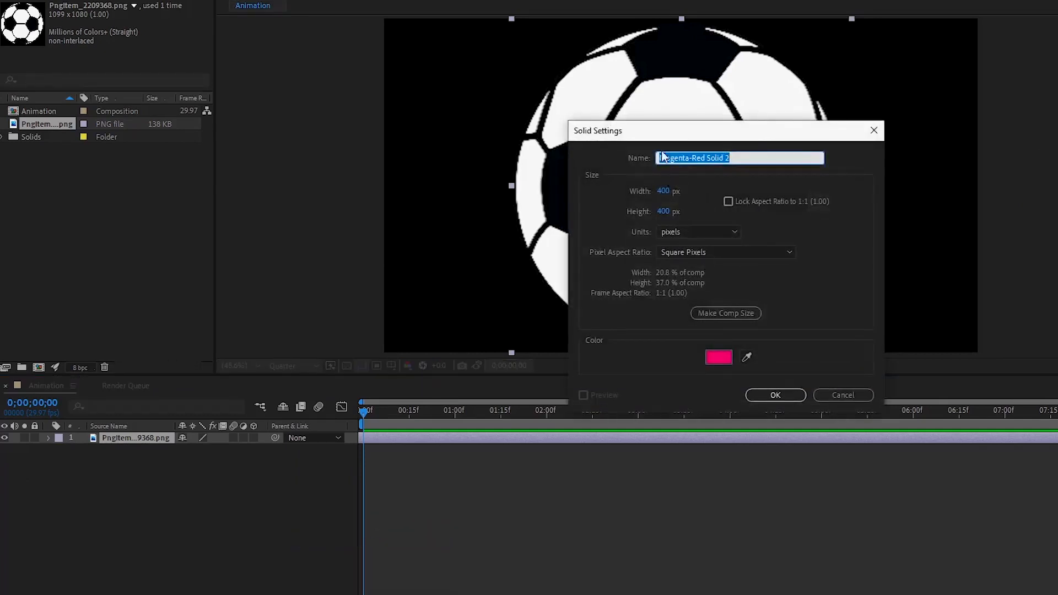
{"action": "left_click_drag", "start_coordinate": [682, 135], "coordinate": [699, 140]}
{"action": "left_click", "coordinate": [744, 363]}
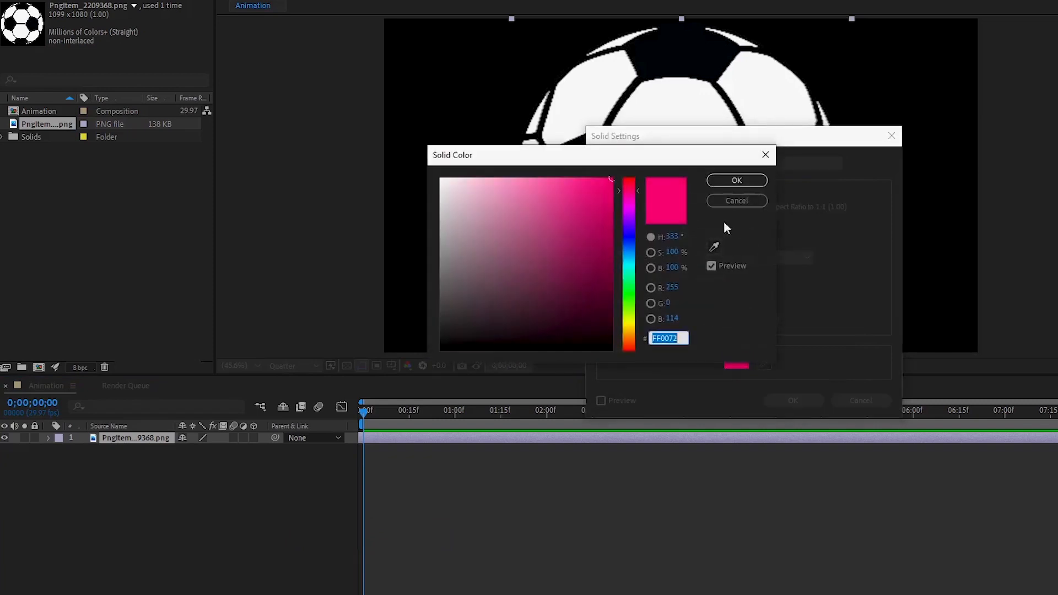
{"action": "left_click_drag", "start_coordinate": [629, 318], "coordinate": [630, 329]}
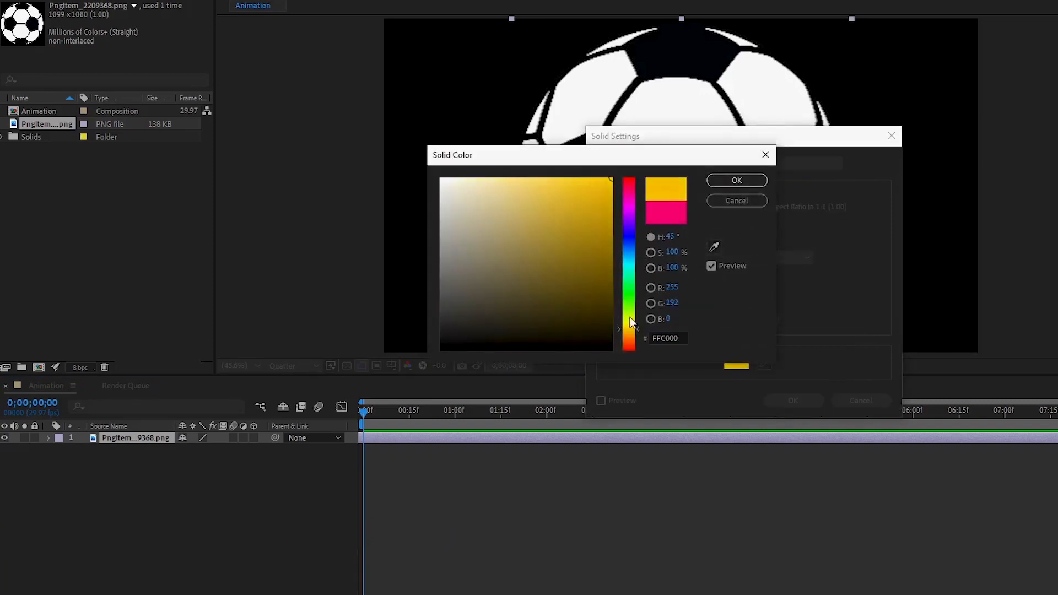
{"action": "left_click", "coordinate": [737, 181]}
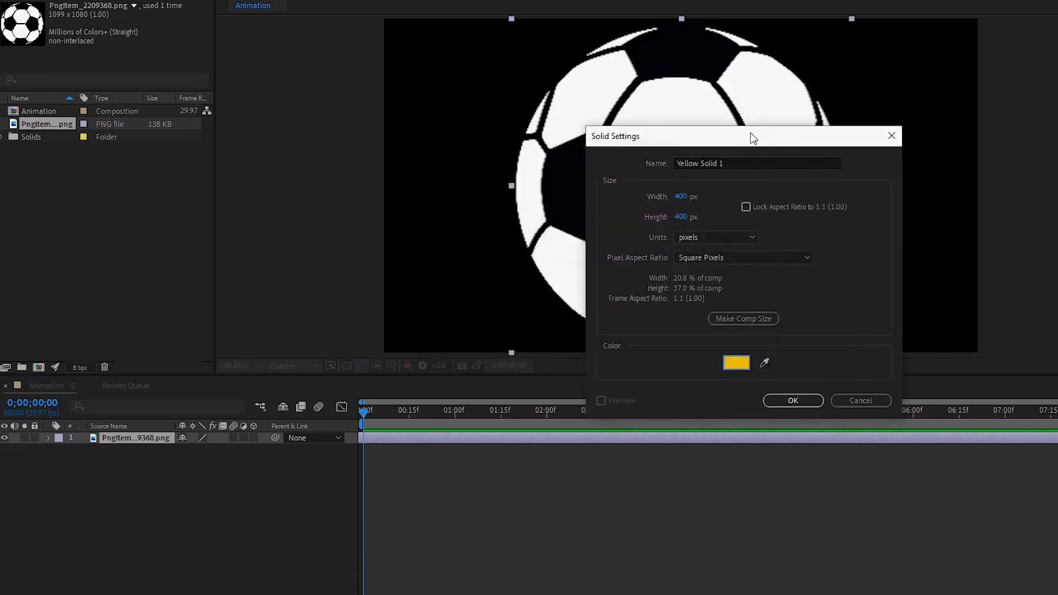
- Create the yellow solid at the composition's 1920 by 1080 px size and place its layer below the football
{"action": "left_click_drag", "start_coordinate": [751, 135], "coordinate": [838, 139]}
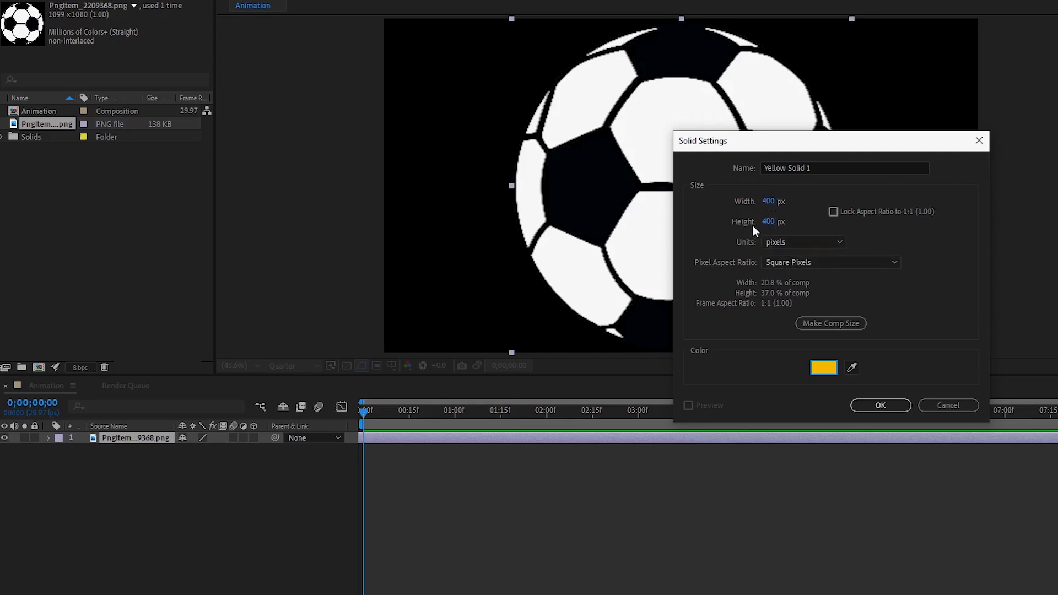
{"action": "left_click", "coordinate": [841, 324]}
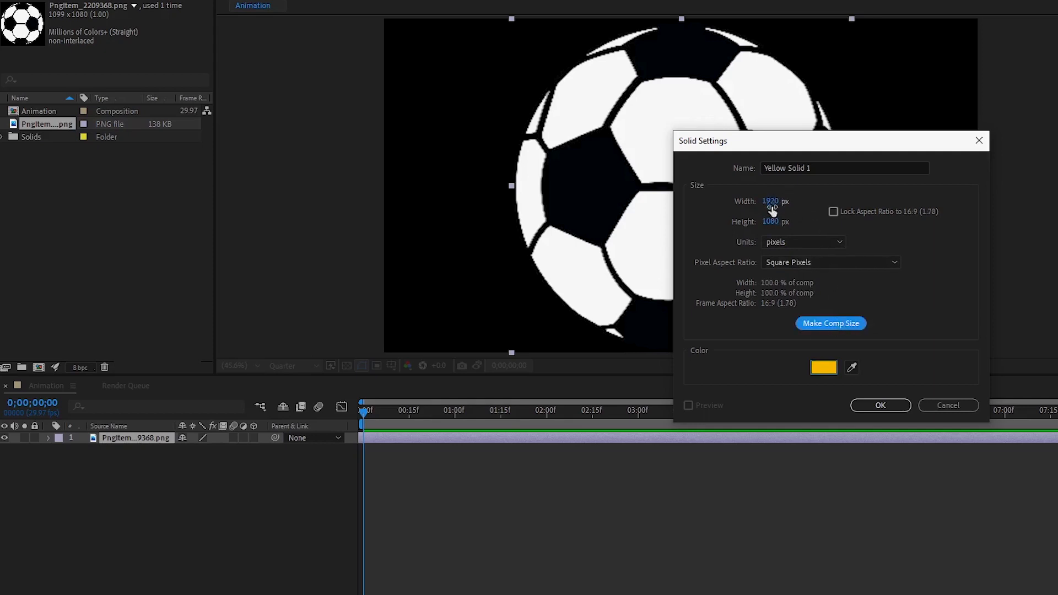
{"action": "left_click", "coordinate": [880, 407]}
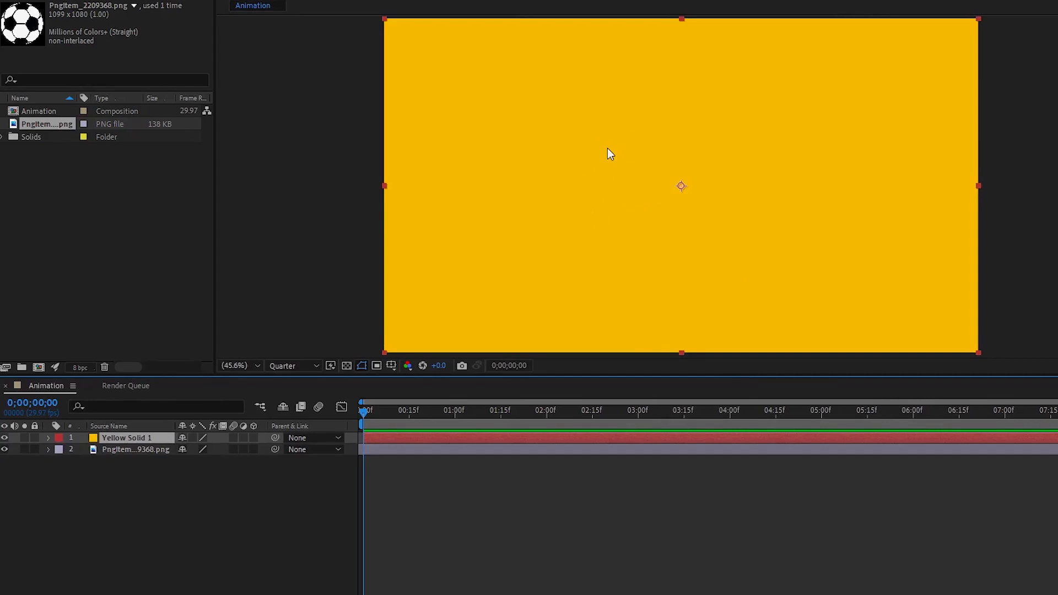
{"action": "left_click_drag", "start_coordinate": [114, 437], "coordinate": [117, 452]}
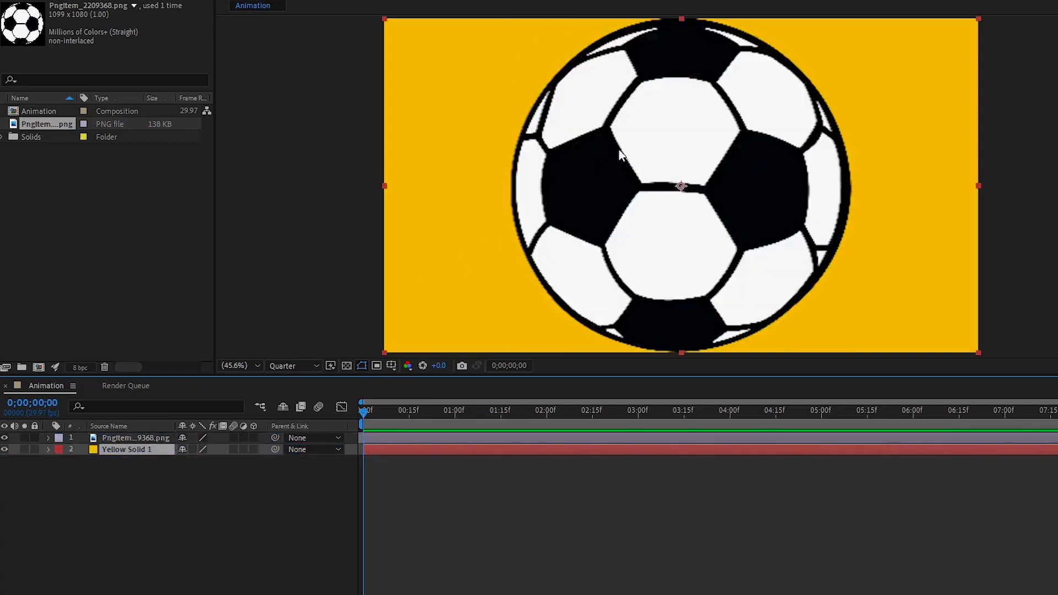
- Reveal the football layer's Transform properties and set its Scale to 80%
{"action": "left_click", "coordinate": [122, 439]}
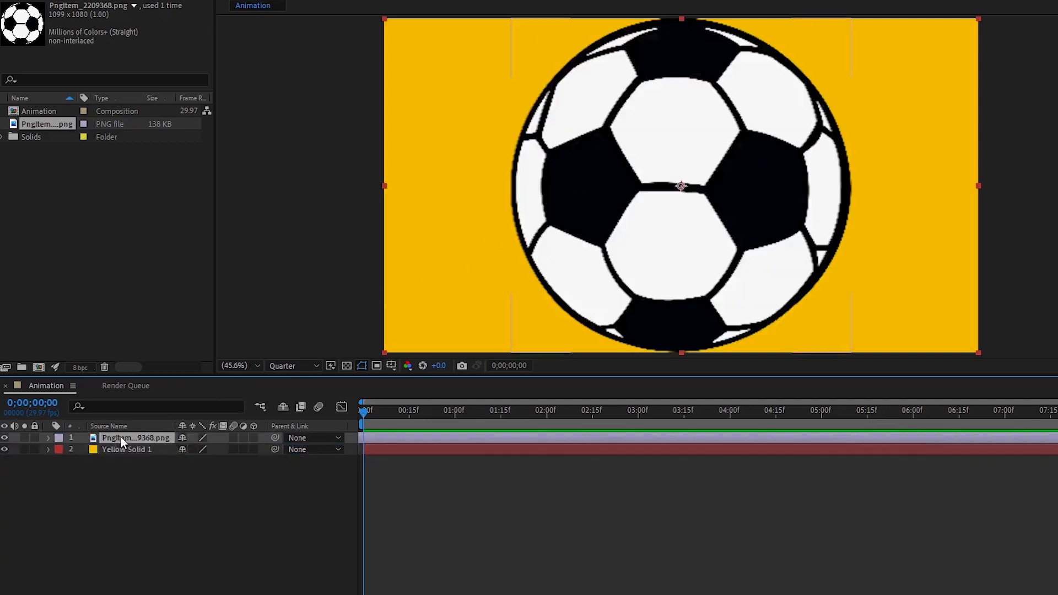
{"action": "left_click", "coordinate": [49, 438]}
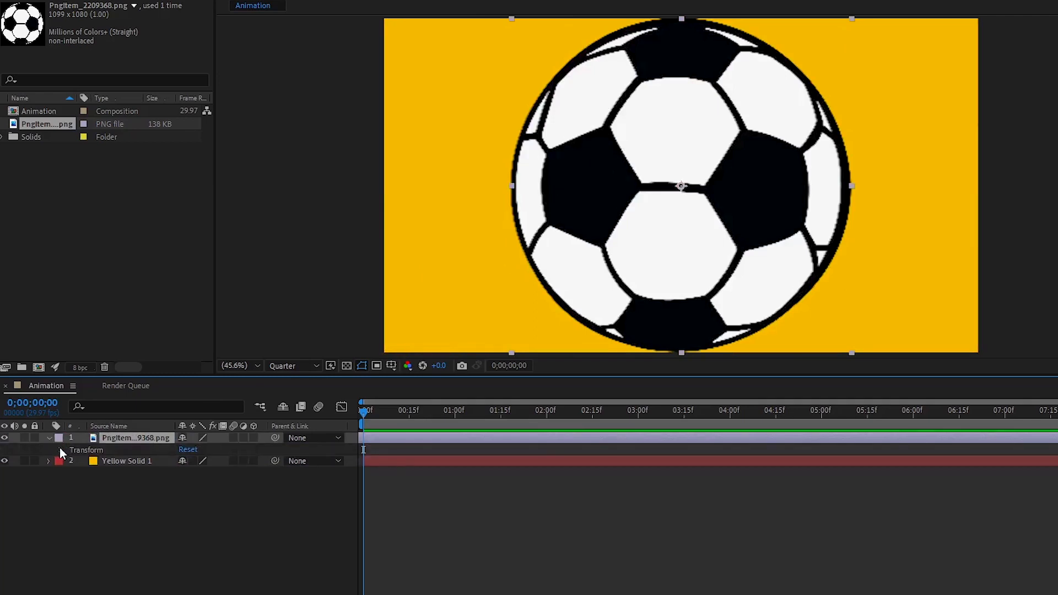
{"action": "left_click", "coordinate": [59, 450]}
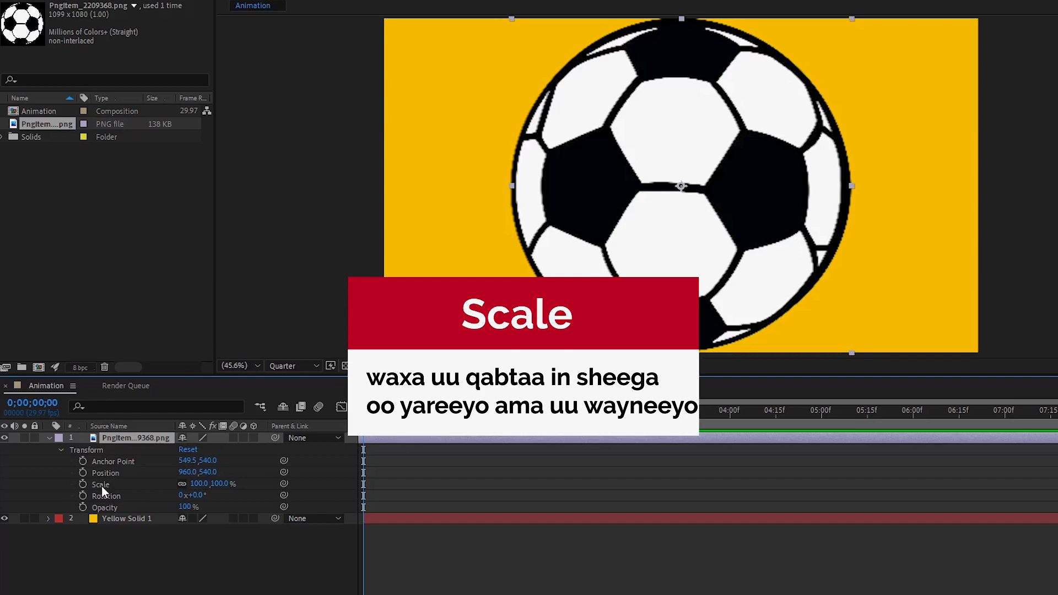
{"action": "left_click", "coordinate": [199, 483]}
{"action": "type", "text": "80"}
{"action": "key", "text": "Return"}
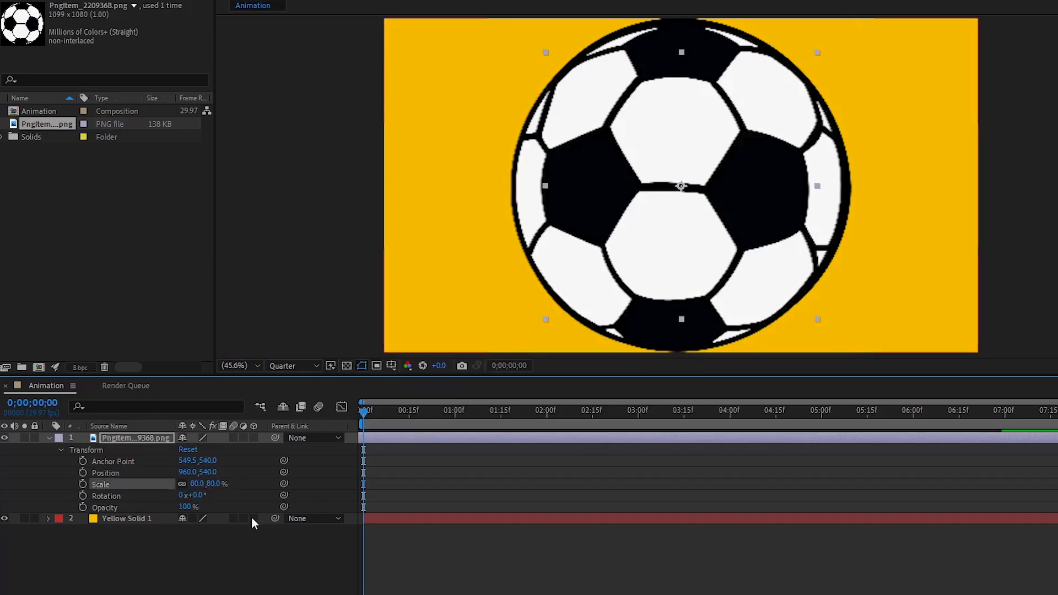
- Reduce the football layer's Scale to 30%
{"action": "left_click", "coordinate": [199, 483]}
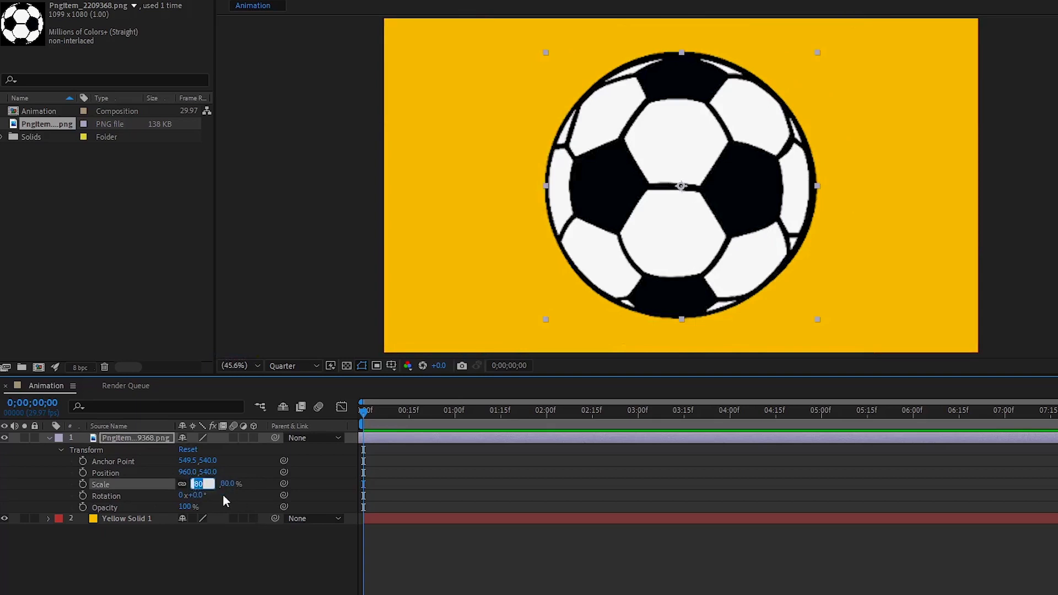
{"action": "type", "text": "23"}
{"action": "type", "text": "0"}
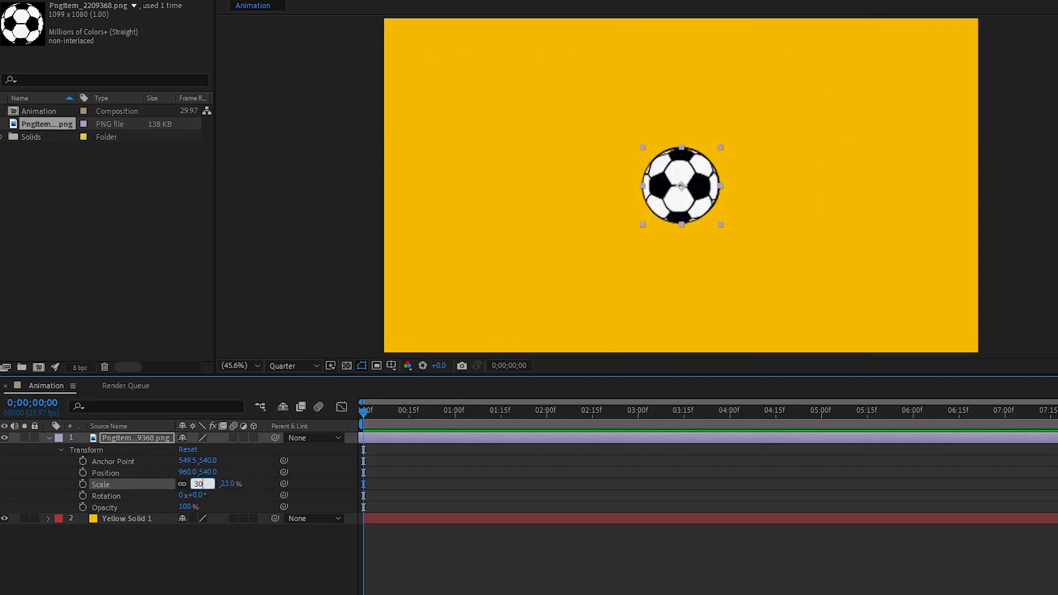
{"action": "key", "text": "Return"}
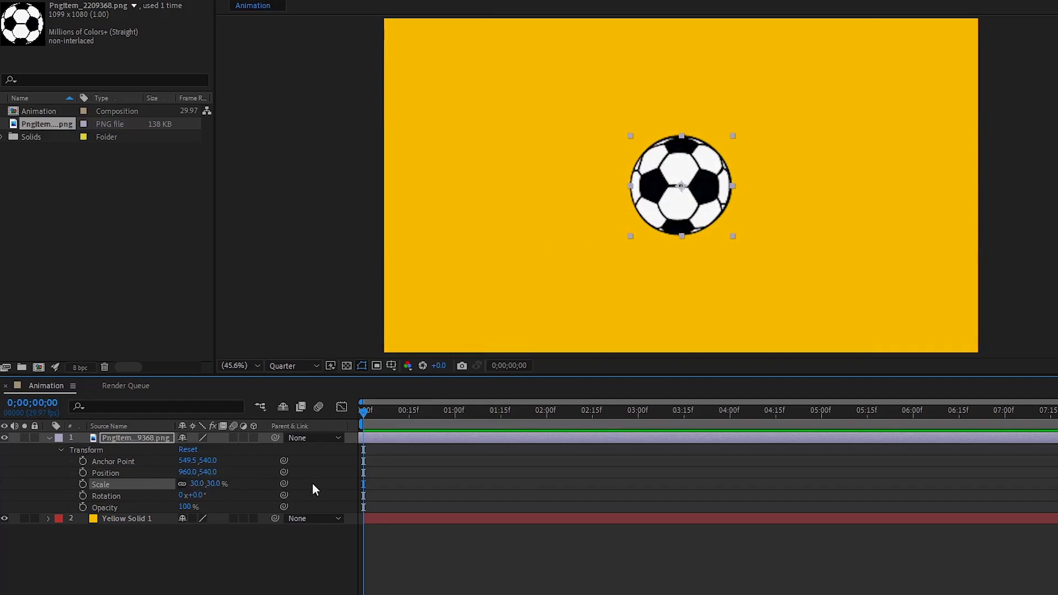
- Shift the football slightly off the frame's centre, to Position about 942.5, 537.8
{"action": "left_click", "coordinate": [117, 462]}
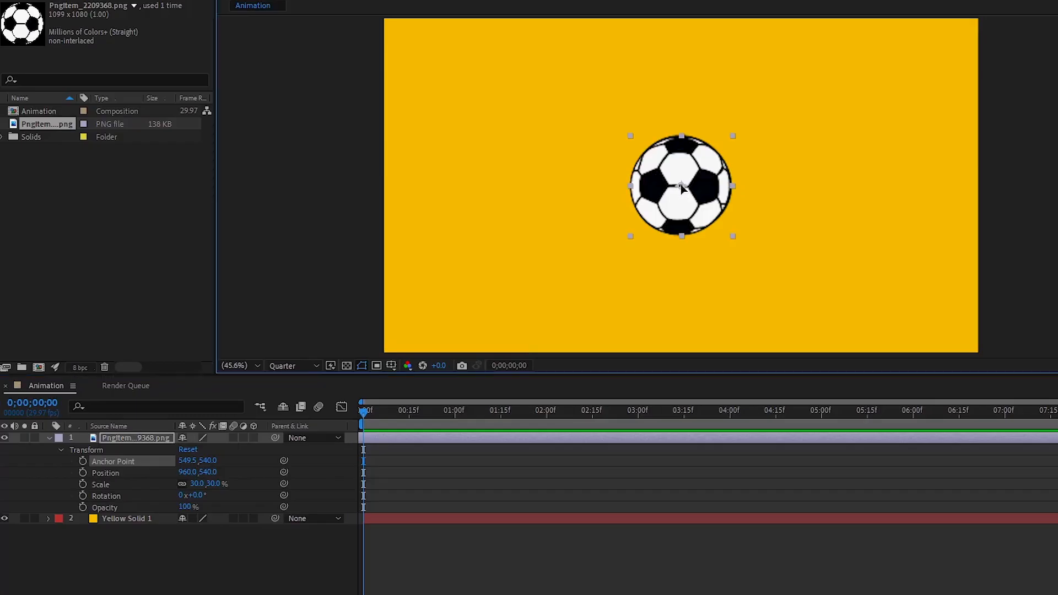
{"action": "left_click_drag", "start_coordinate": [556, 205], "coordinate": [555, 206]}
{"action": "left_click_drag", "start_coordinate": [678, 183], "coordinate": [676, 185]}
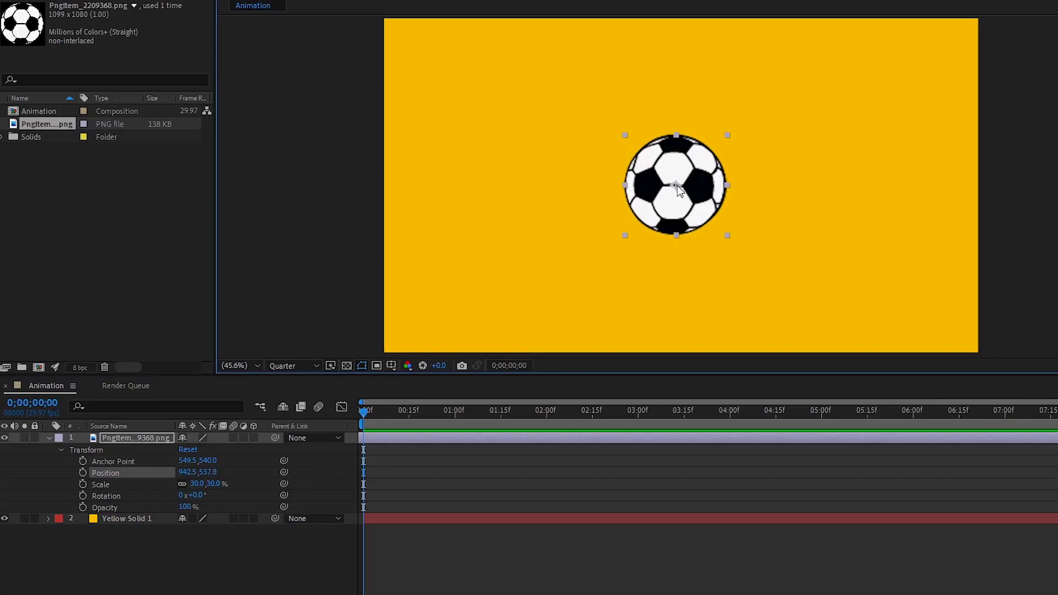
- Move the football's anchor point away from the ball into the frame's upper-left area, without moving the ball
{"action": "key", "text": "y"}
{"action": "left_click_drag", "start_coordinate": [675, 184], "coordinate": [206, 55]}
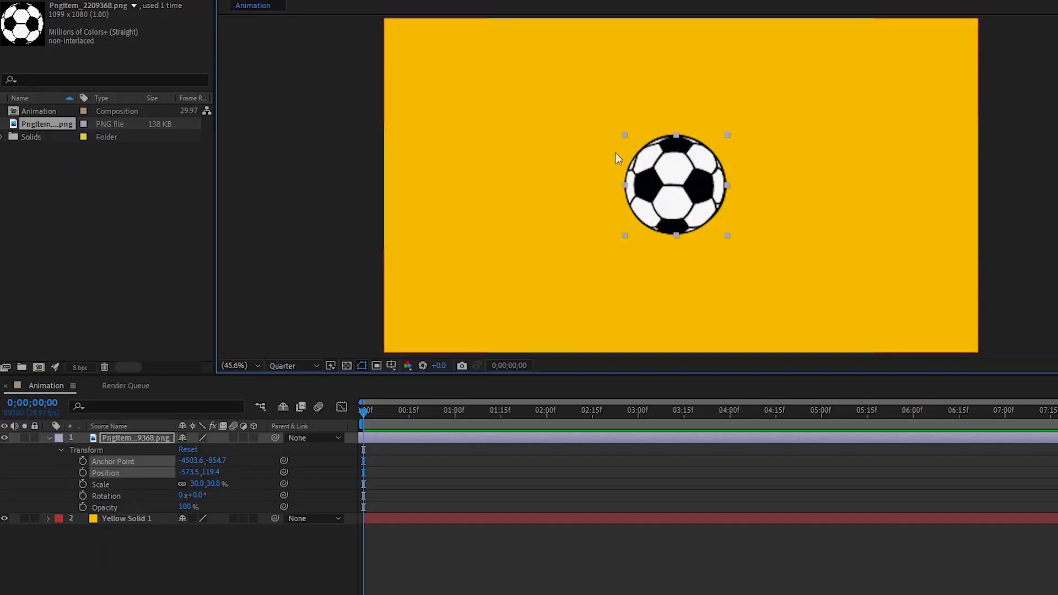
{"action": "key", "text": "ctrl+alt+Home"}
{"action": "left_click", "coordinate": [510, 153]}
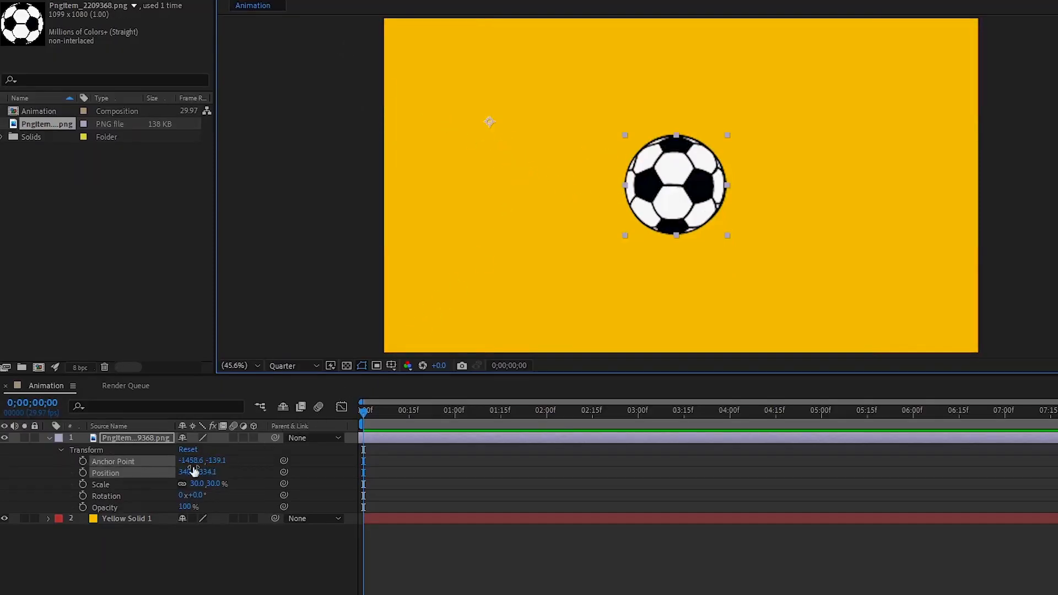
- Try rotating the football around its displaced anchor point, and undo the rotation and the anchor point move
{"action": "left_click", "coordinate": [128, 485]}
{"action": "left_click_drag", "start_coordinate": [187, 496], "coordinate": [409, 465]}
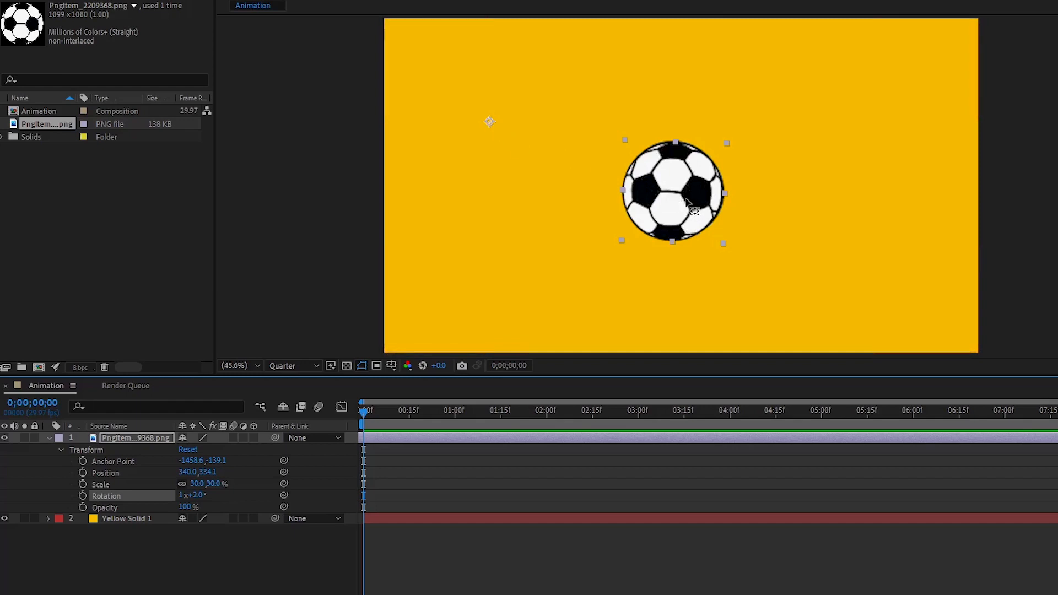
{"action": "key", "text": "ctrl+z"}
{"action": "key", "text": "ctrl+z"}
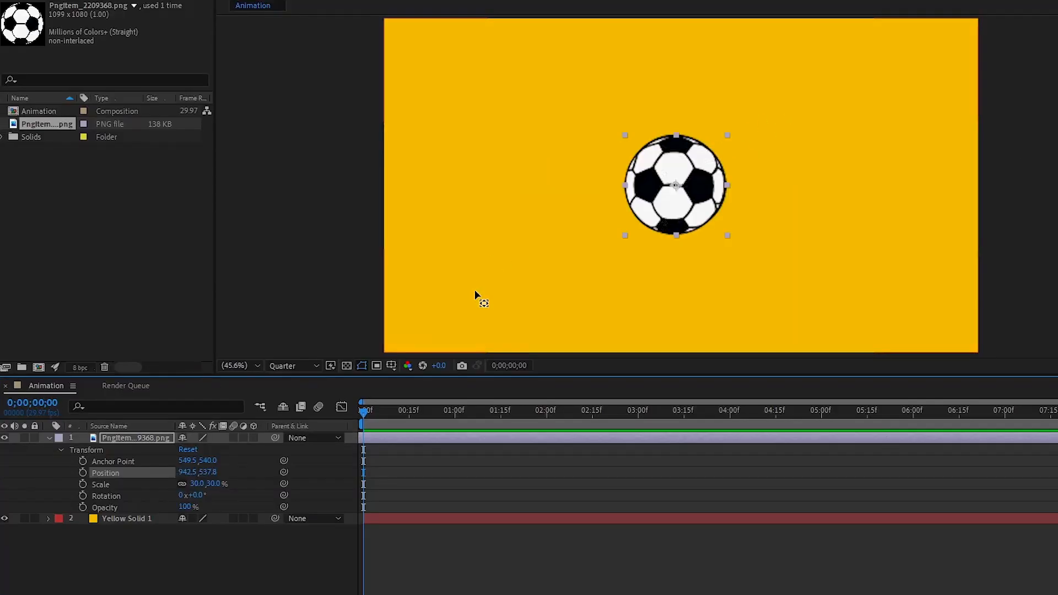
- Keyframe the football's Position at 0;00;00;00, and at 0;00;00;14 lower it to a vertical Position of 906.8
{"action": "left_click", "coordinate": [83, 472]}
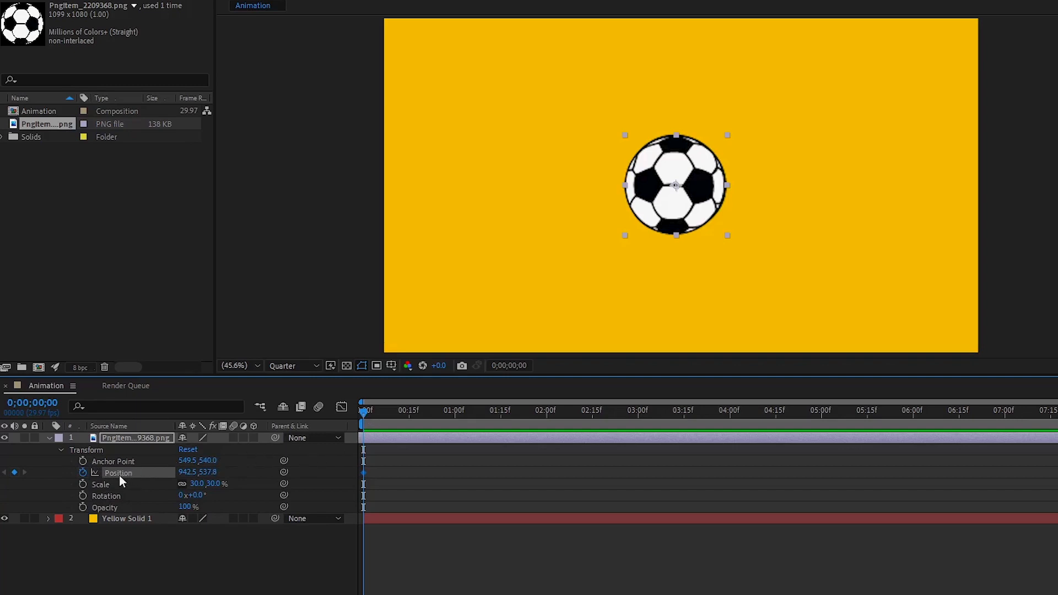
{"action": "left_click_drag", "start_coordinate": [364, 411], "coordinate": [405, 412]}
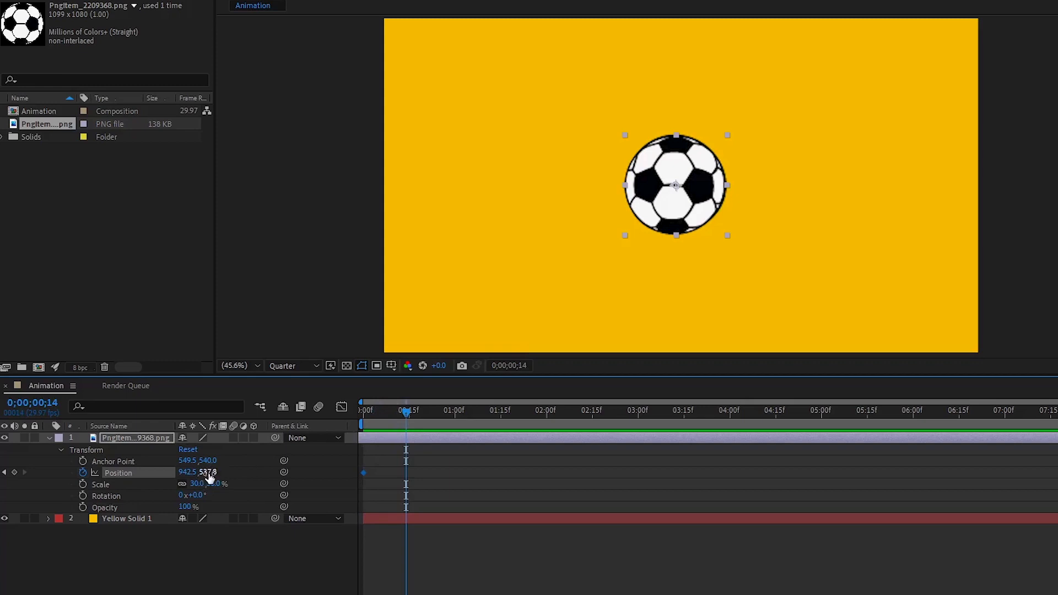
{"action": "left_click_drag", "start_coordinate": [208, 475], "coordinate": [457, 434]}
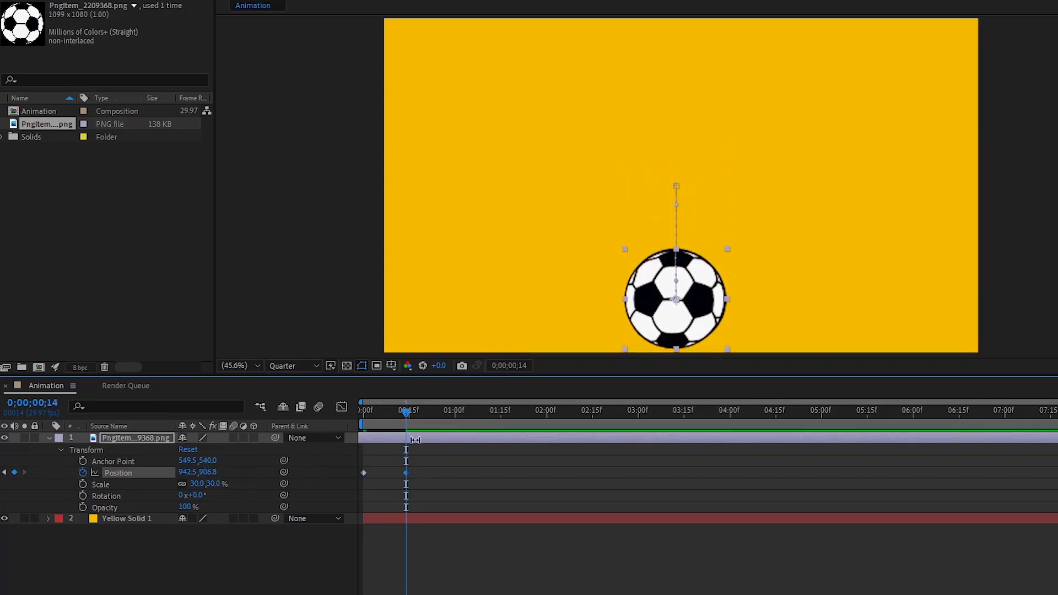
- Preview the football's drop from the start of the timeline
{"action": "key", "text": "Page_Up"}
{"action": "left_click_drag", "start_coordinate": [372, 412], "coordinate": [354, 415]}
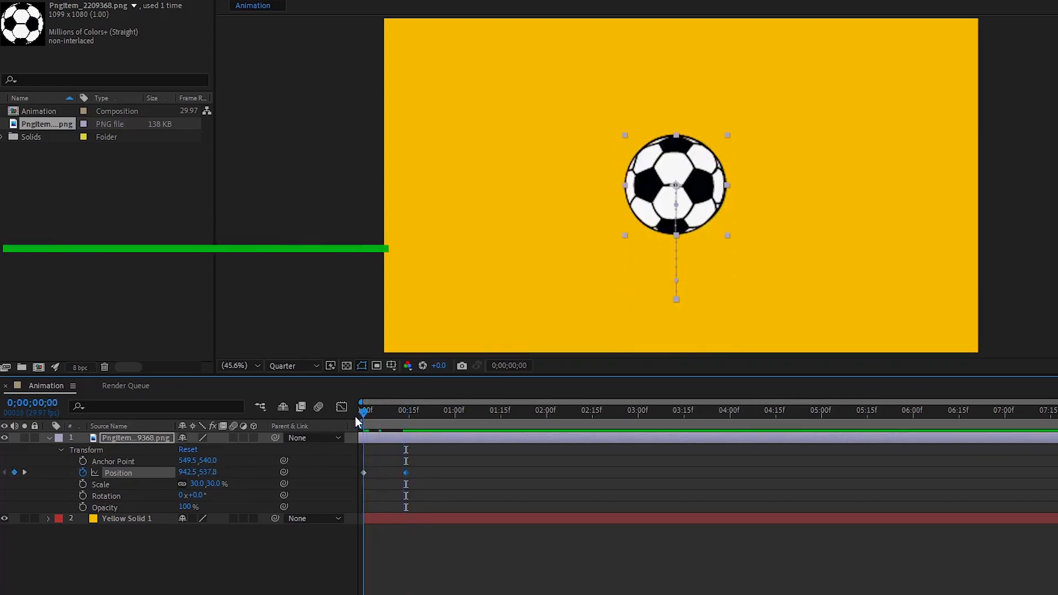
{"action": "key", "text": "space"}
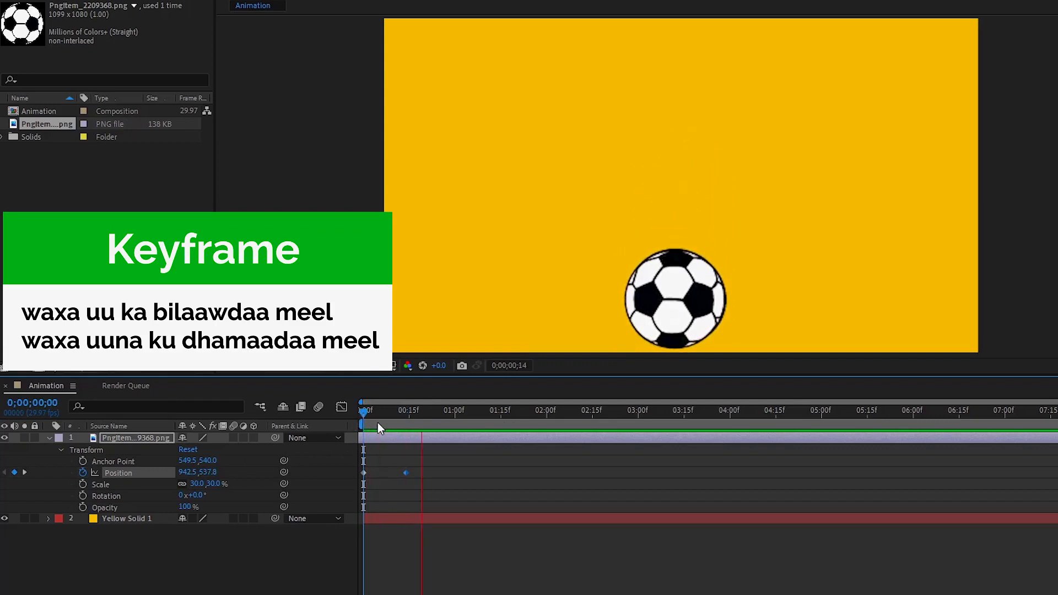
{"action": "key", "text": "space"}
{"action": "left_click_drag", "start_coordinate": [391, 417], "coordinate": [366, 422]}
{"action": "key", "text": "k"}
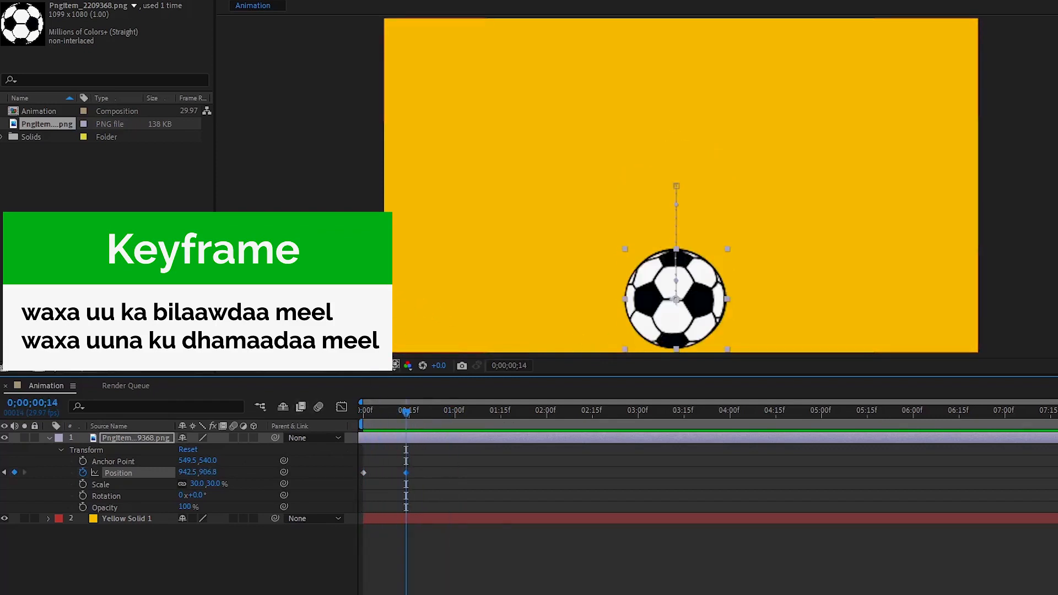
- At 0;00;00;23, keyframe the football at a horizontal Position of 182.5 near the frame's left edge, and preview the motion from the start
{"action": "left_click_drag", "start_coordinate": [408, 415], "coordinate": [434, 412]}
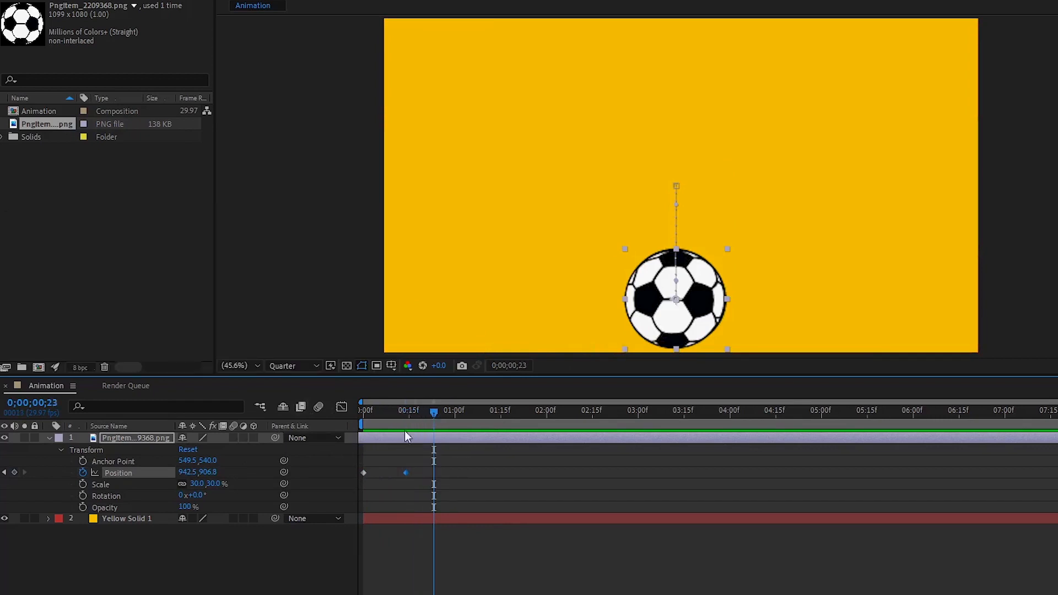
{"action": "left_click", "coordinate": [15, 473]}
{"action": "left_click_drag", "start_coordinate": [187, 472], "coordinate": [2, 473]}
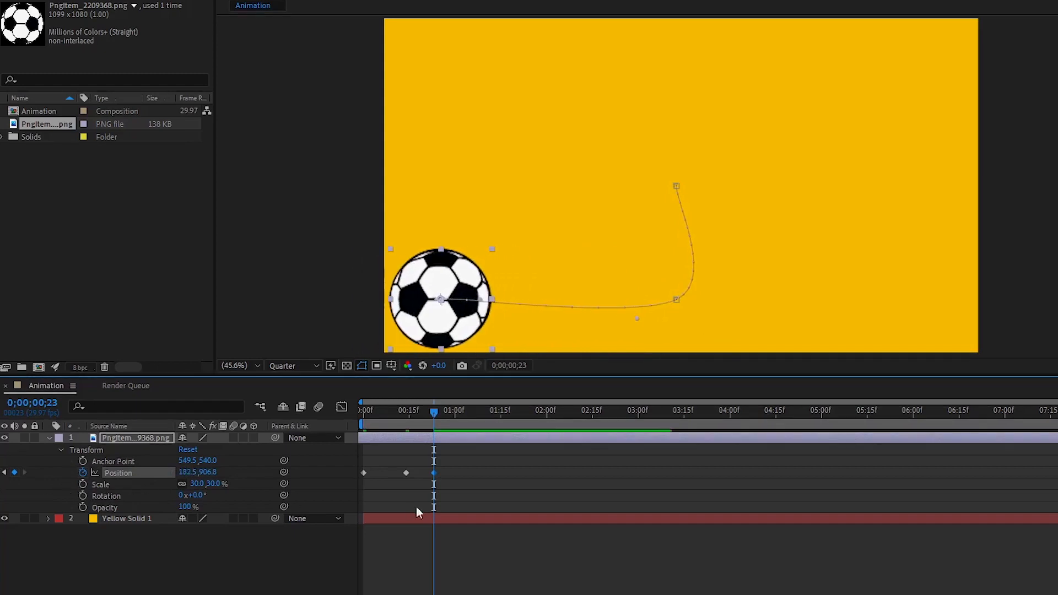
{"action": "key", "text": "Home"}
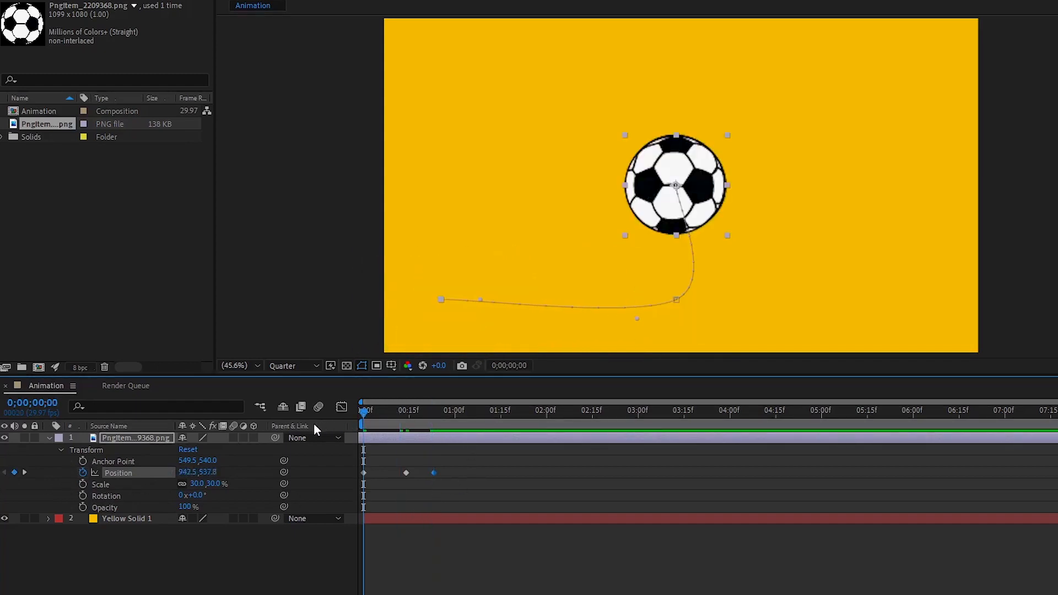
{"action": "key", "text": "space"}
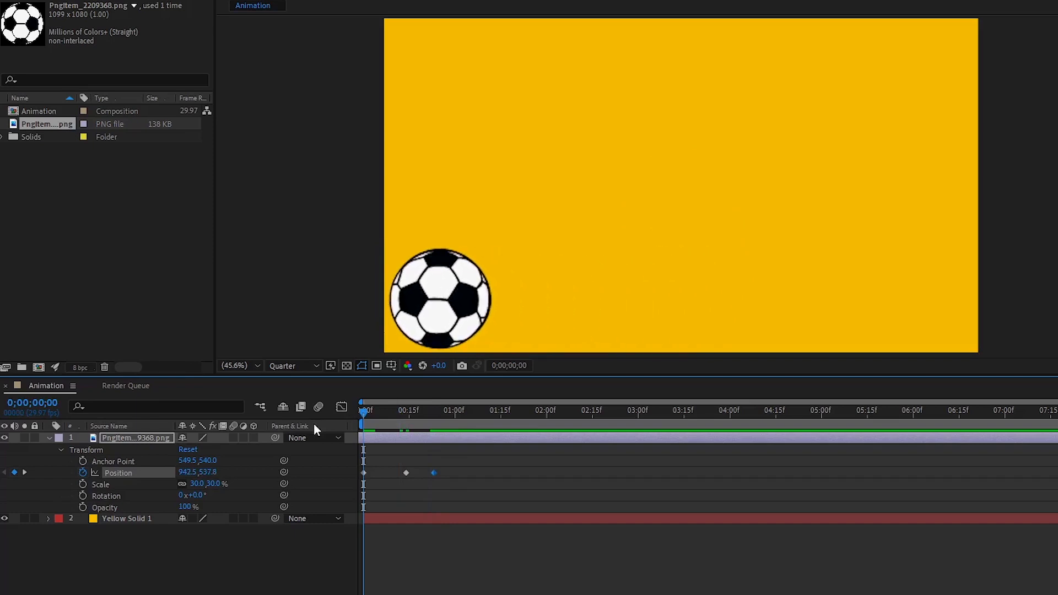
- At 0;00;01;02, keyframe the football at a horizontal Position of 1684.5 near the frame's right edge, and preview from the start
{"action": "left_click", "coordinate": [462, 419]}
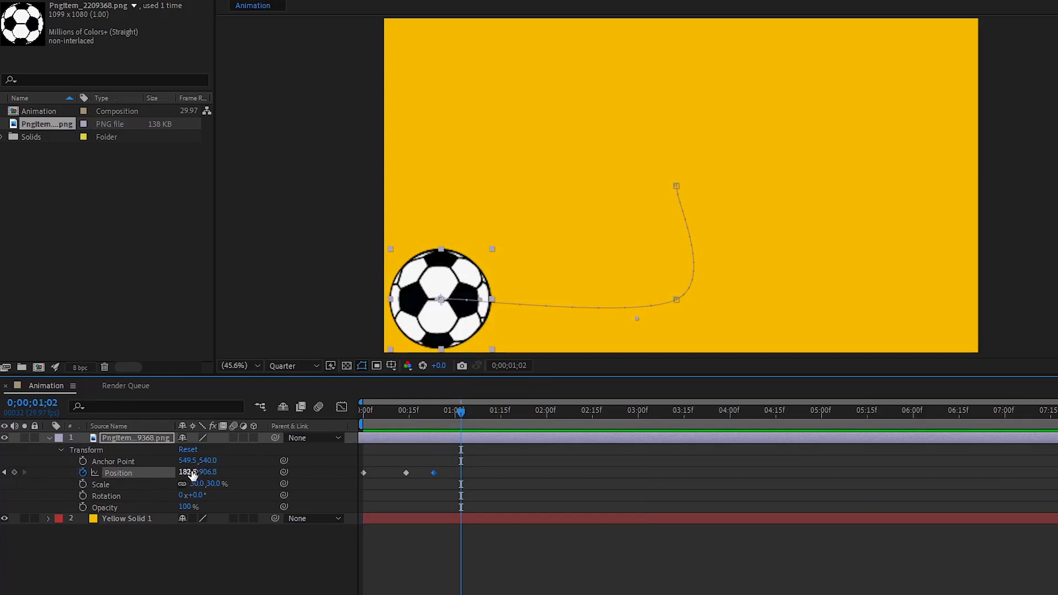
{"action": "left_click_drag", "start_coordinate": [186, 472], "coordinate": [909, 447]}
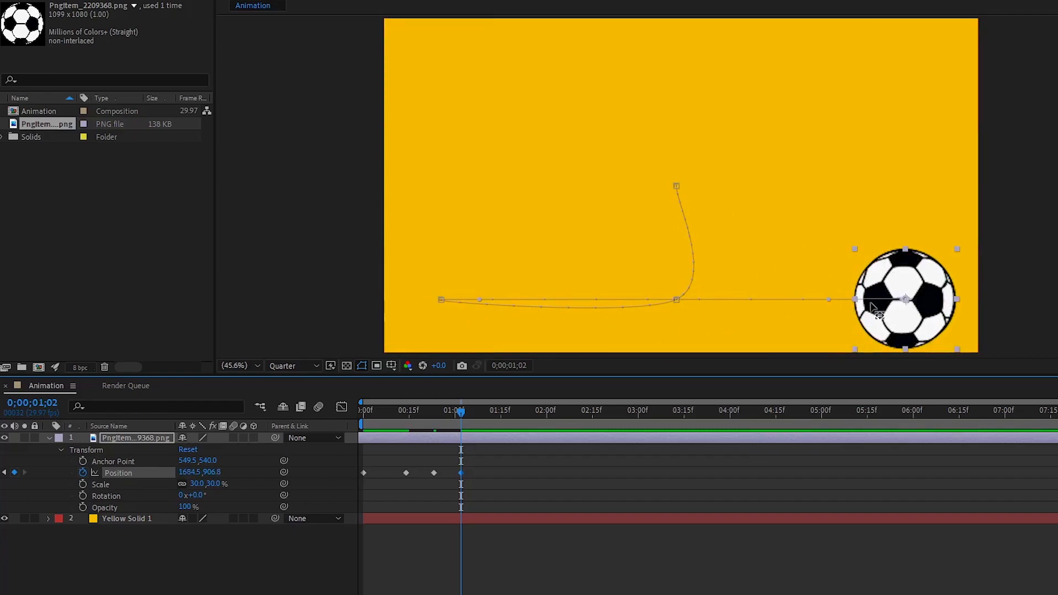
{"action": "left_click_drag", "start_coordinate": [460, 416], "coordinate": [348, 426]}
{"action": "key", "text": "space"}
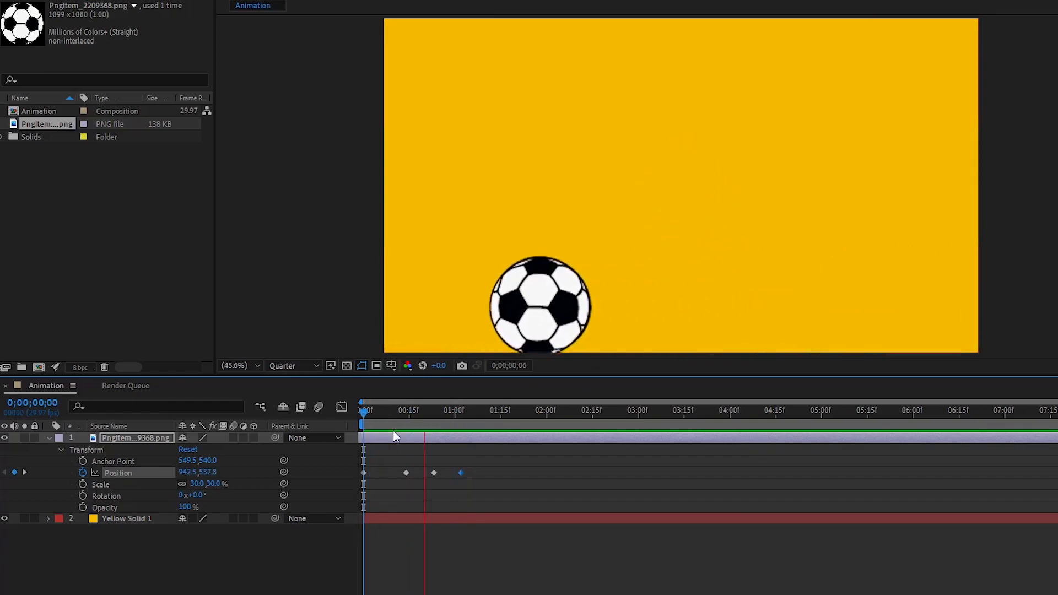
- Undo the football's horizontal moves at 0;00;01;02 and 0;00;00;23
{"action": "left_click", "coordinate": [466, 413]}
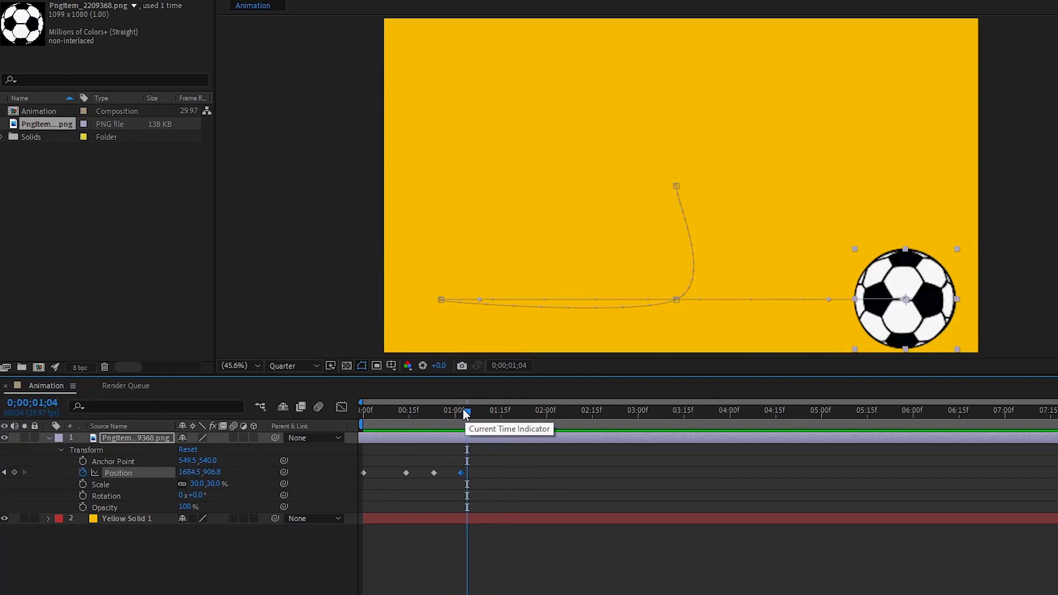
{"action": "key", "text": "Delete"}
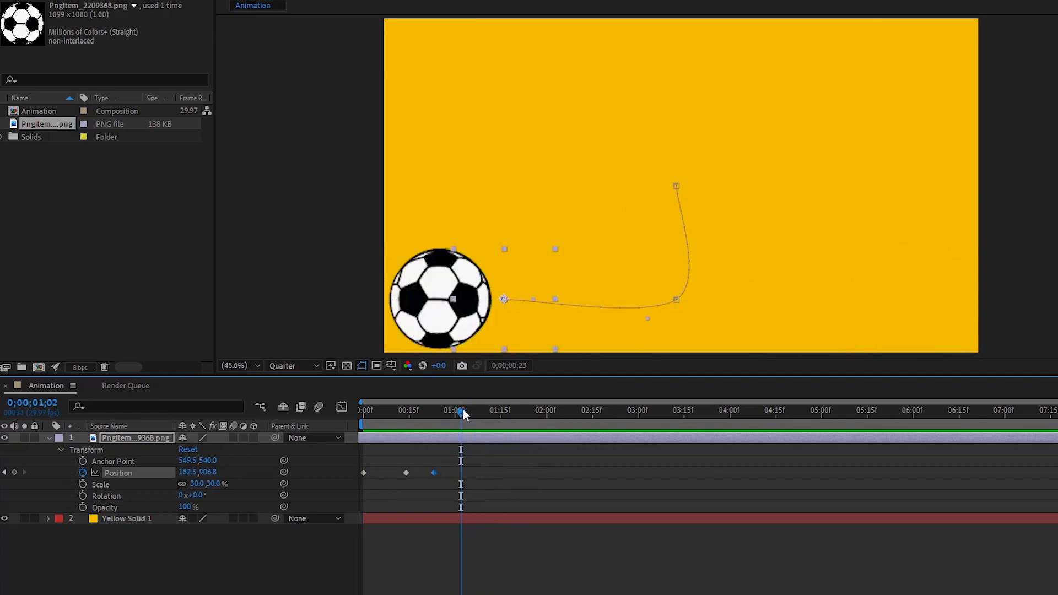
{"action": "key", "text": "j"}
{"action": "key", "text": "ctrl+z"}
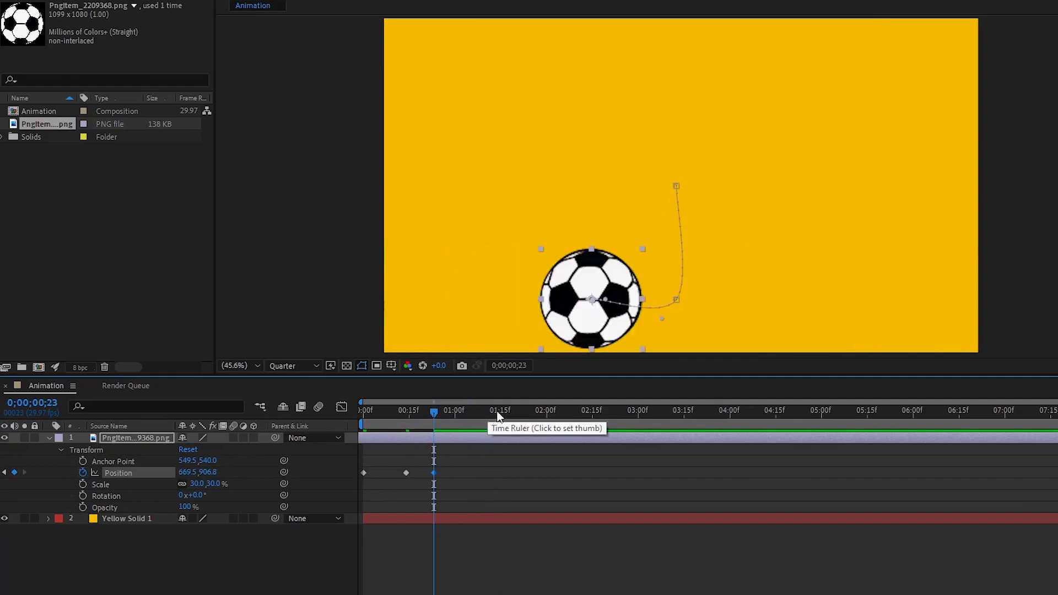
{"action": "left_click_drag", "start_coordinate": [534, 298], "coordinate": [619, 296]}
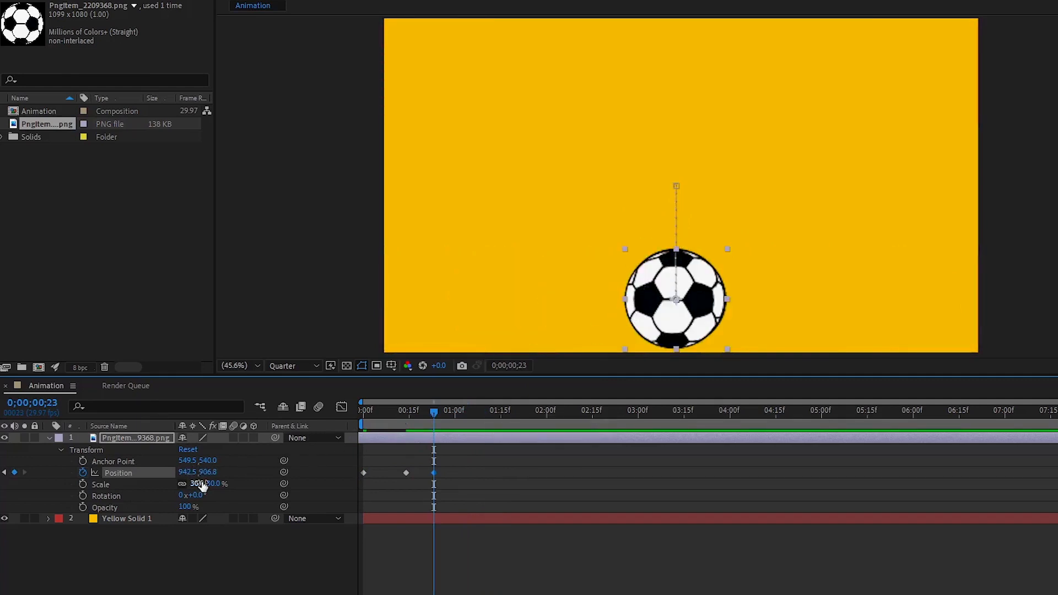
- Try deleting all the football's Position keyframes, and undo back to the centred ball without Position keyframes at 0;00;00;00
{"action": "left_click_drag", "start_coordinate": [441, 469], "coordinate": [353, 492]}
{"action": "key", "text": "Delete"}
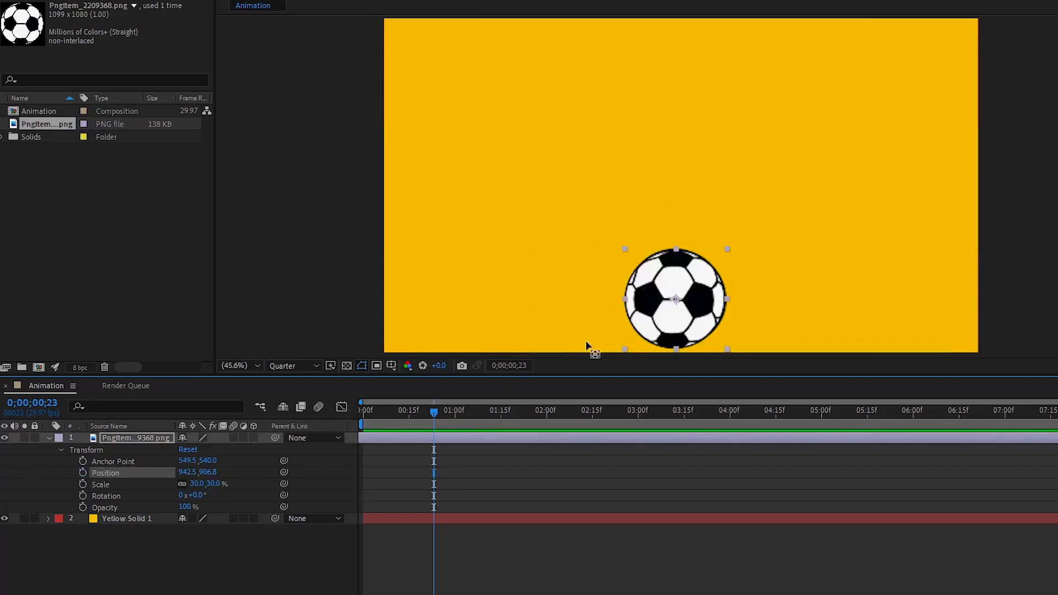
{"action": "key", "text": "ctrl+z"}
{"action": "key", "text": "ctrl+z"}
{"action": "key", "text": "ctrl+z"}
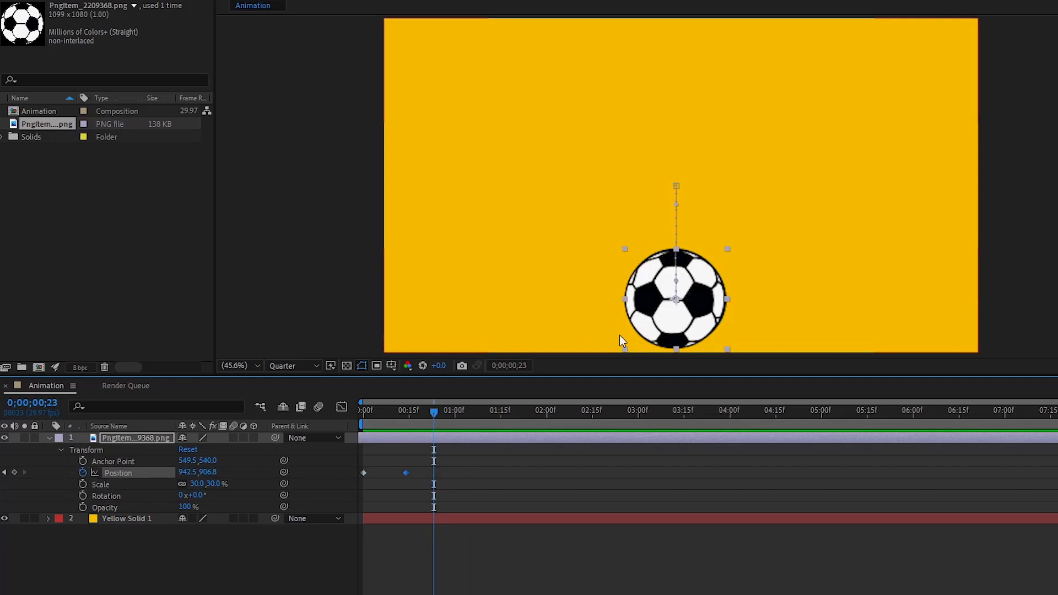
{"action": "key", "text": "ctrl+z"}
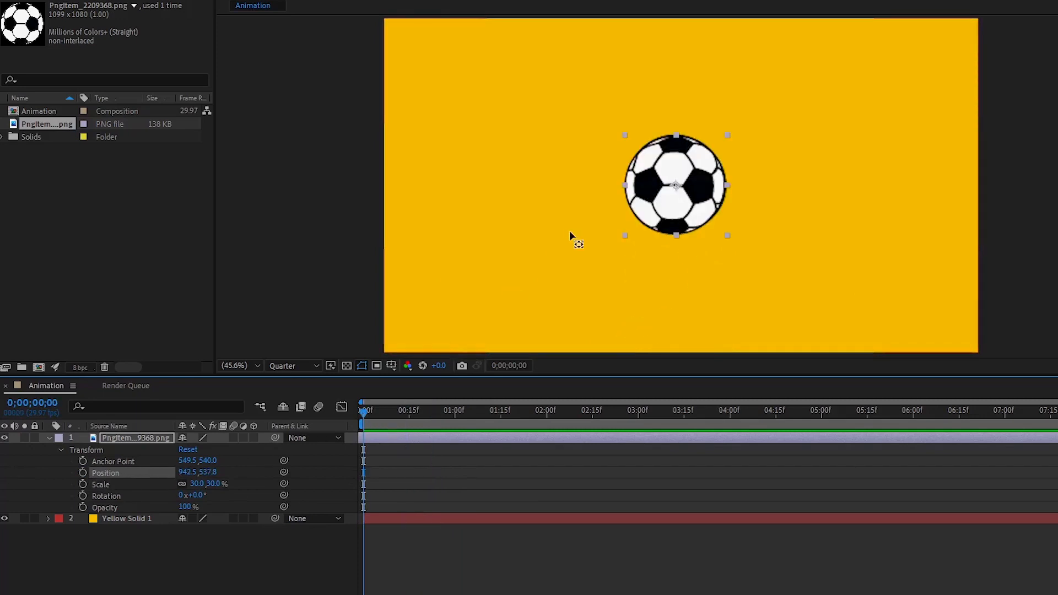
- Keyframe the football's Scale at 0;00;00;00, and at 0;00;00;13 set the Scale to 0%
{"action": "left_click", "coordinate": [82, 484]}
{"action": "left_click_drag", "start_coordinate": [387, 410], "coordinate": [404, 410]}
{"action": "left_click", "coordinate": [197, 483]}
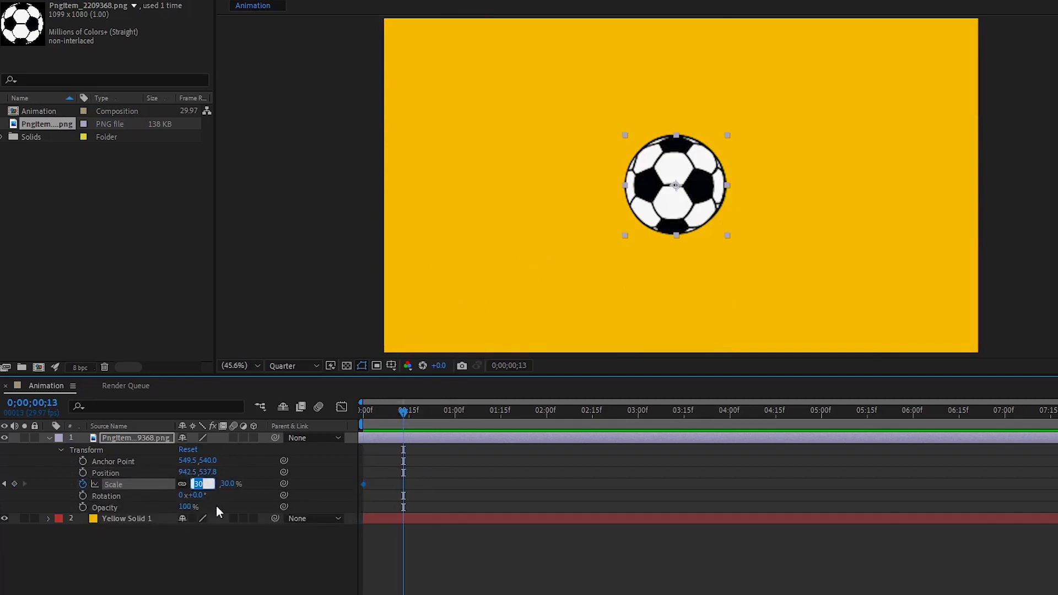
{"action": "type", "text": "0"}
{"action": "key", "text": "Return"}
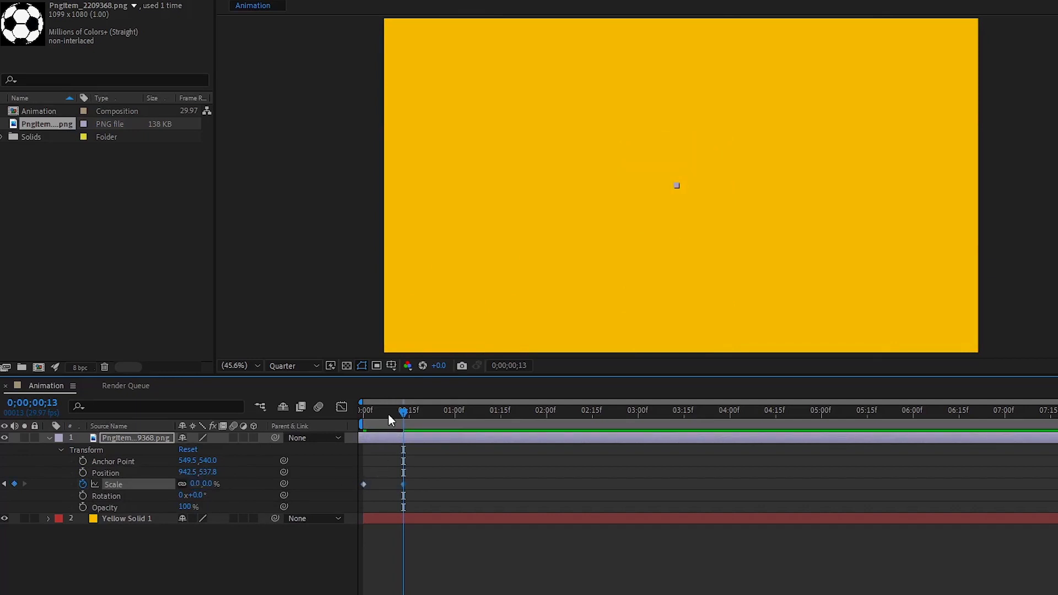
- Preview the football shrinking from the start of the timeline
{"action": "key", "text": "Home"}
{"action": "key", "text": "space"}
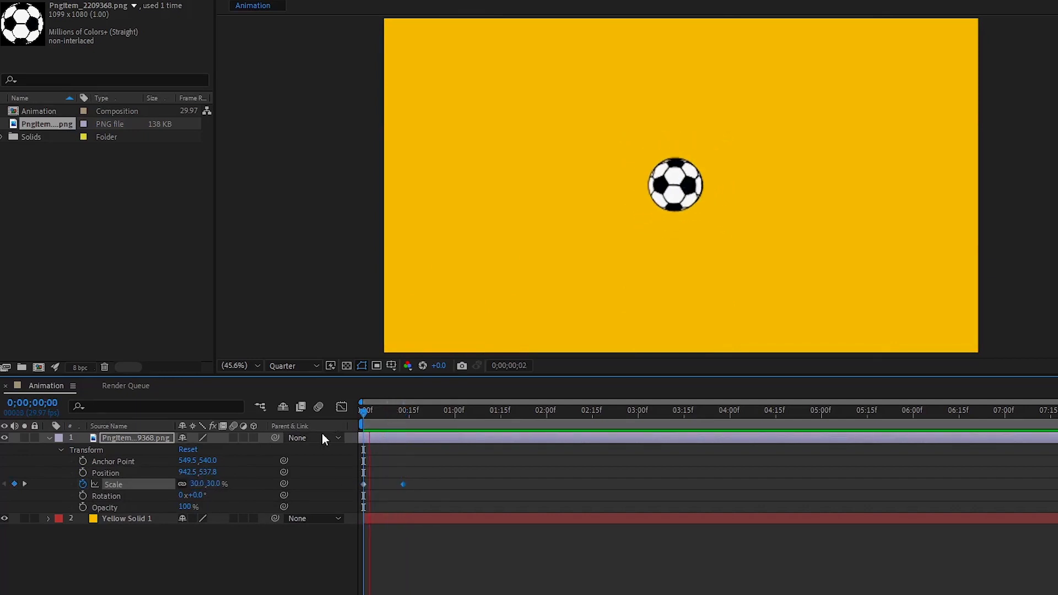
{"action": "key", "text": "space"}
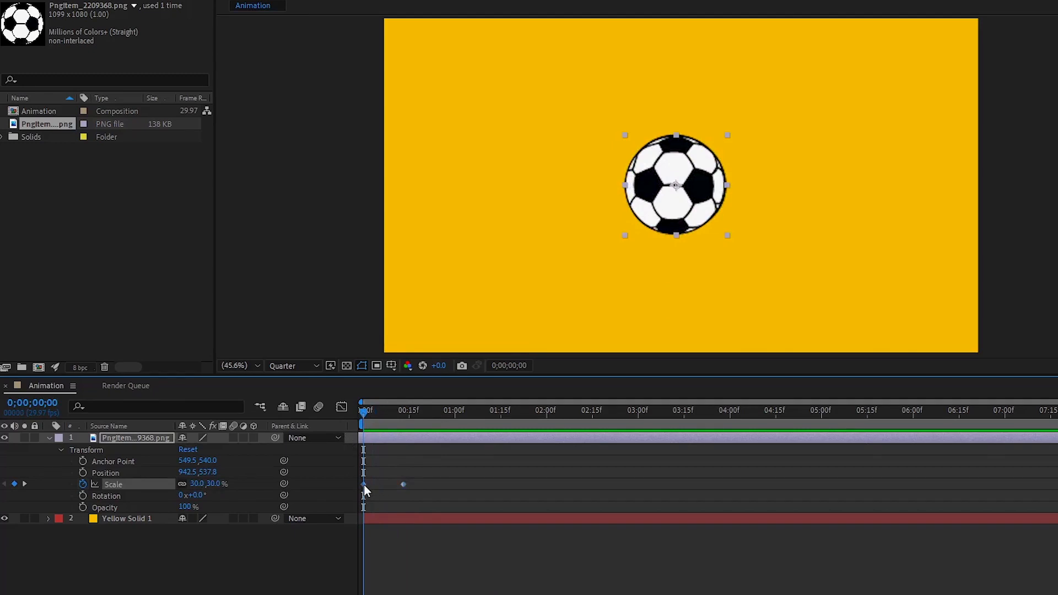
- Reverse the football's scaling by setting Scale to 0% at 0;00;00;00 and 30% at 0;00;00;13
{"action": "mouse_move", "coordinate": [363, 485]}
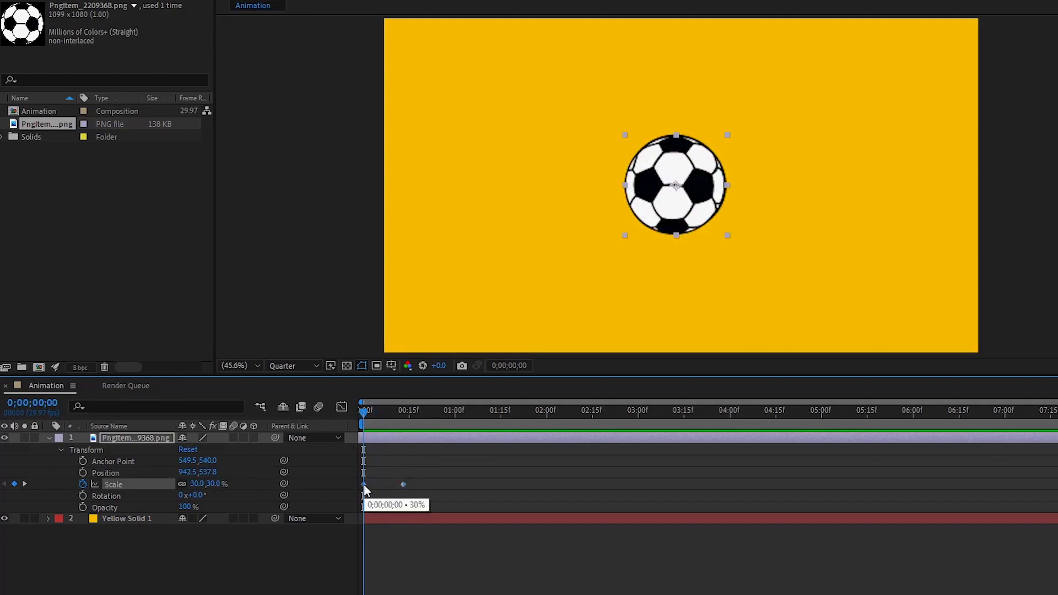
{"action": "left_click", "coordinate": [198, 484]}
{"action": "type", "text": "0"}
{"action": "key", "text": "Return"}
{"action": "left_click_drag", "start_coordinate": [379, 422], "coordinate": [403, 418]}
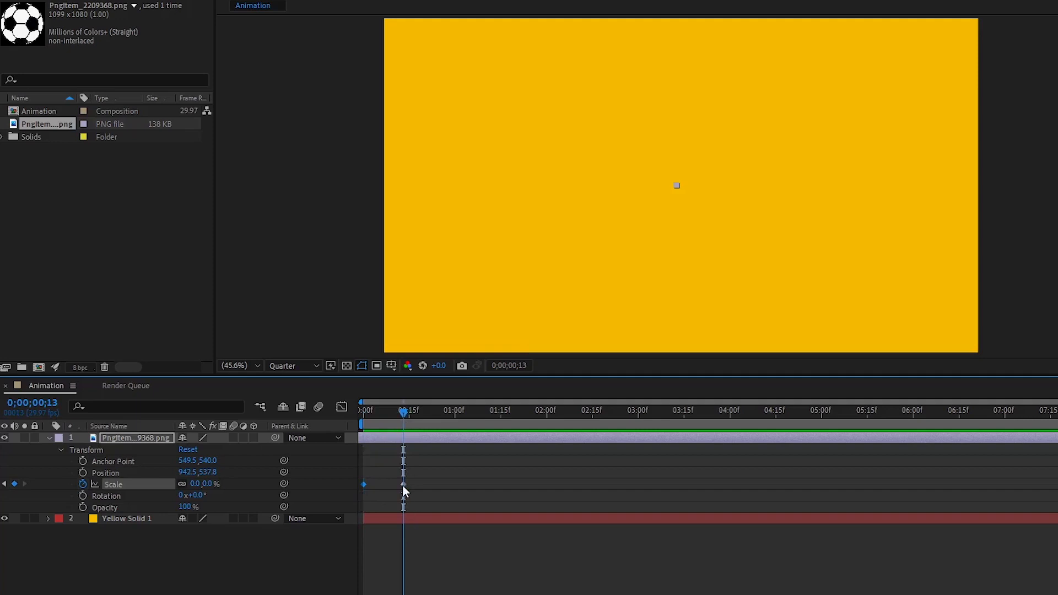
{"action": "left_click", "coordinate": [196, 484]}
{"action": "type", "text": "30"}
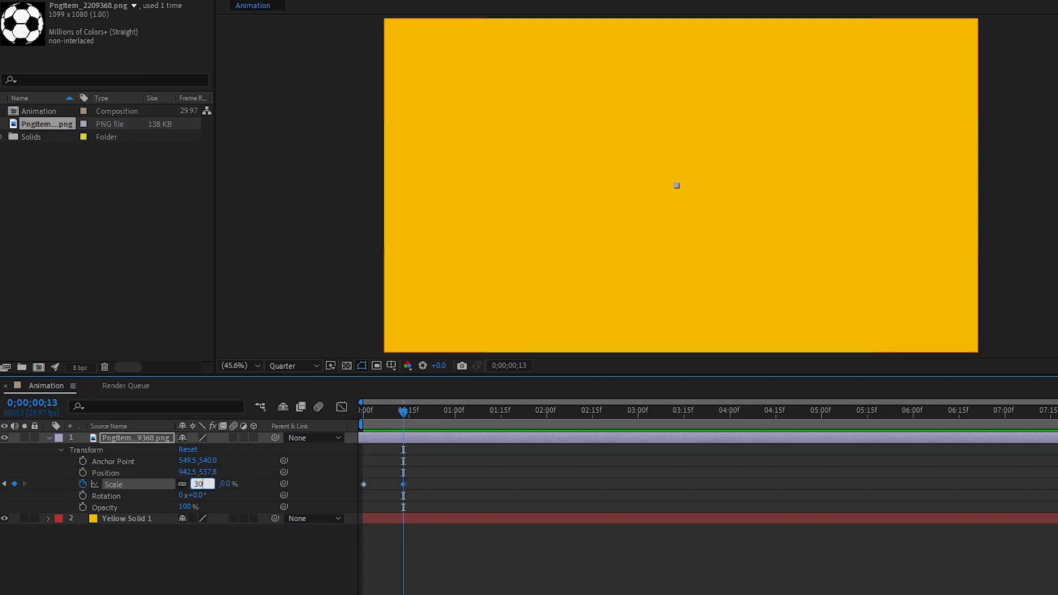
{"action": "key", "text": "Return"}
- Preview the football growing from the start of the timeline
{"action": "key", "text": "Home"}
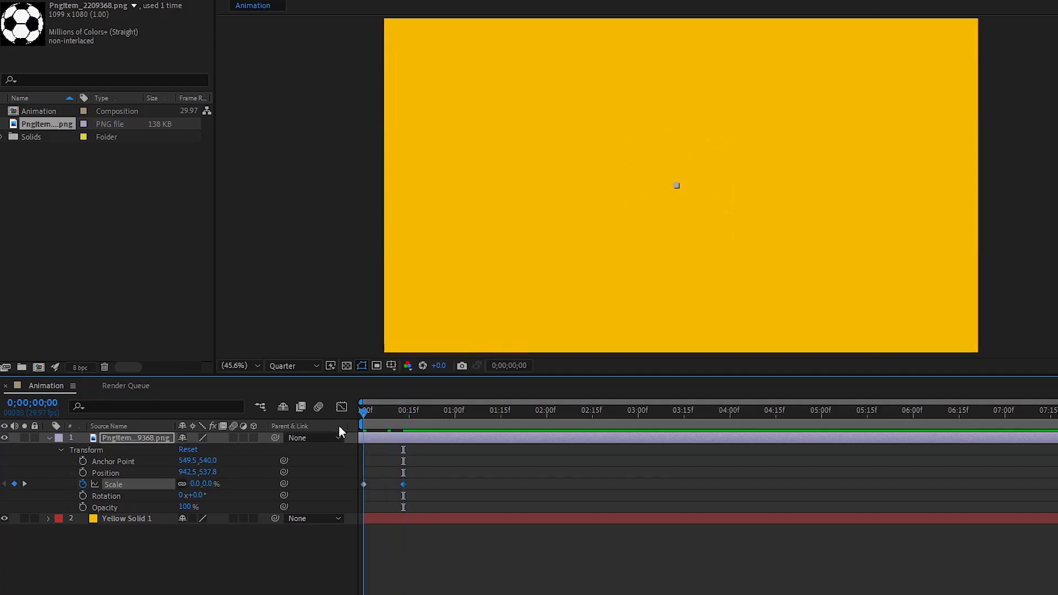
{"action": "key", "text": "space"}
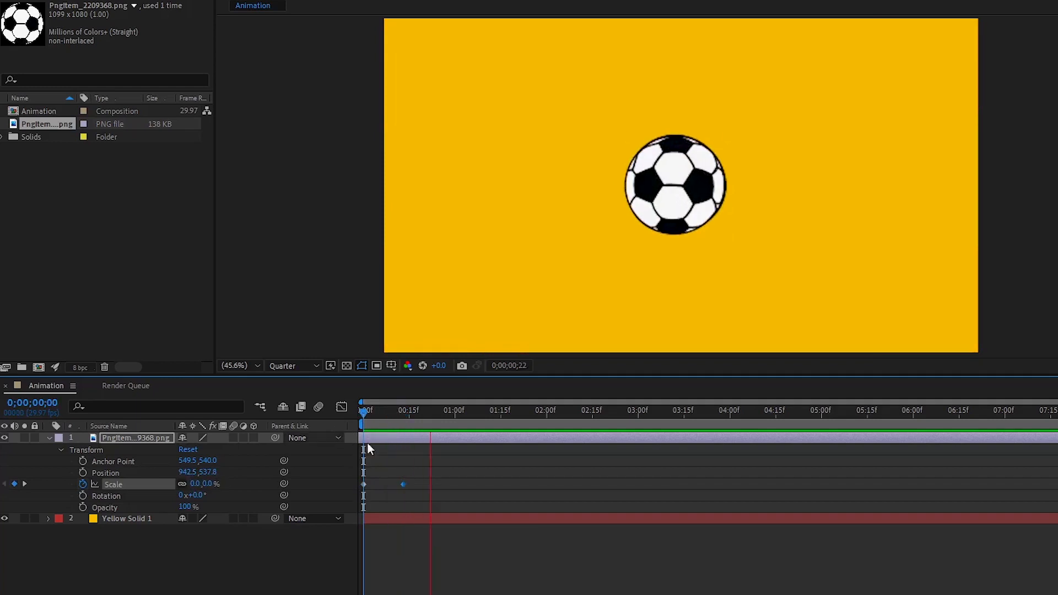
{"action": "key", "text": "space"}
- Keyframe the football's Position at 0;00;01;08, lower it to a vertical Position of 909.8 at 0;00;01;22, and preview from the start
{"action": "left_click_drag", "start_coordinate": [483, 419], "coordinate": [480, 418]}
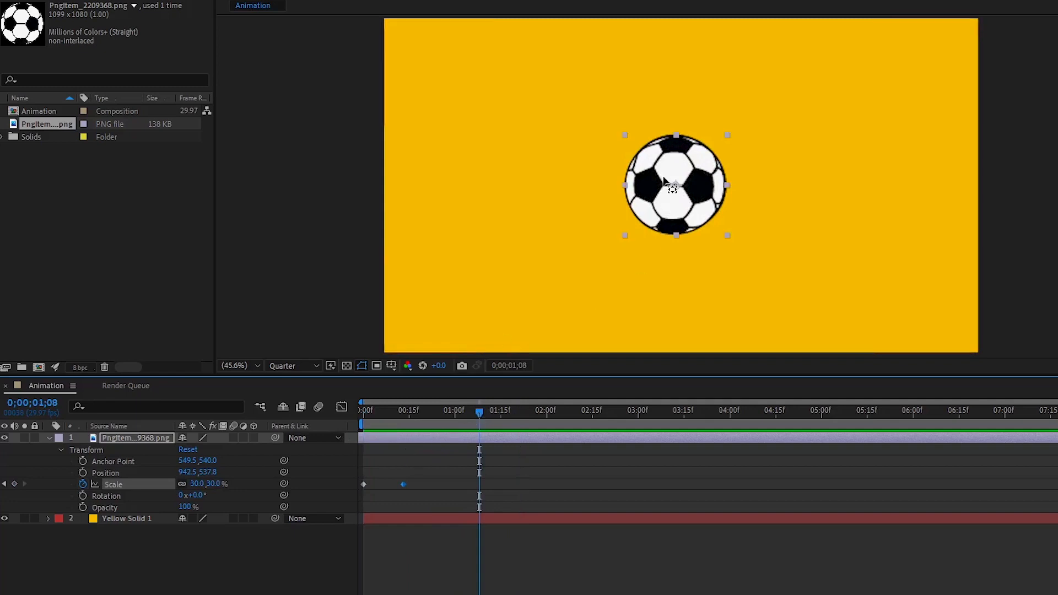
{"action": "left_click", "coordinate": [83, 473]}
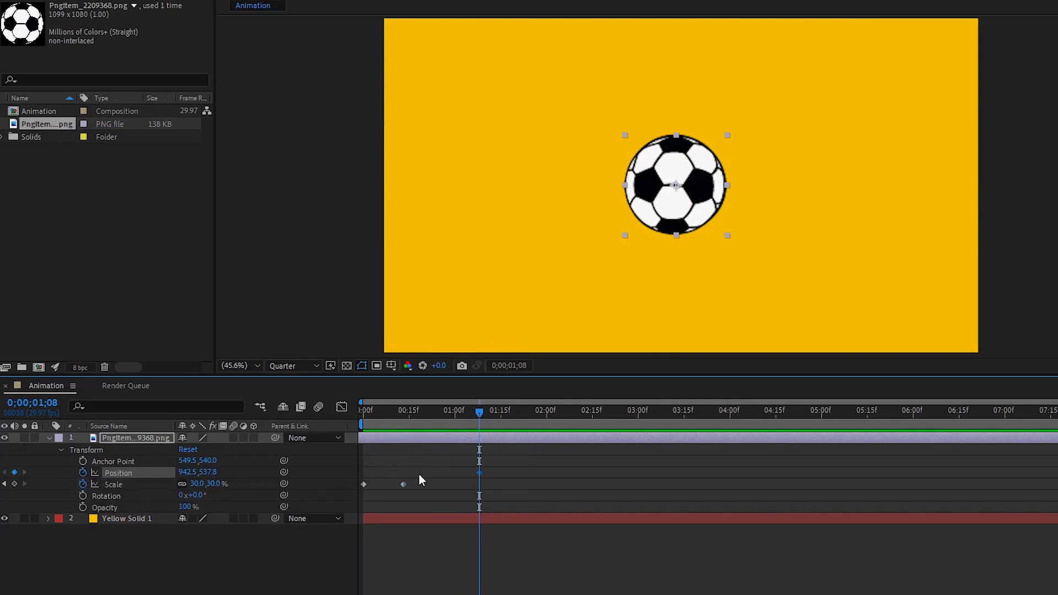
{"action": "left_click_drag", "start_coordinate": [480, 411], "coordinate": [523, 410]}
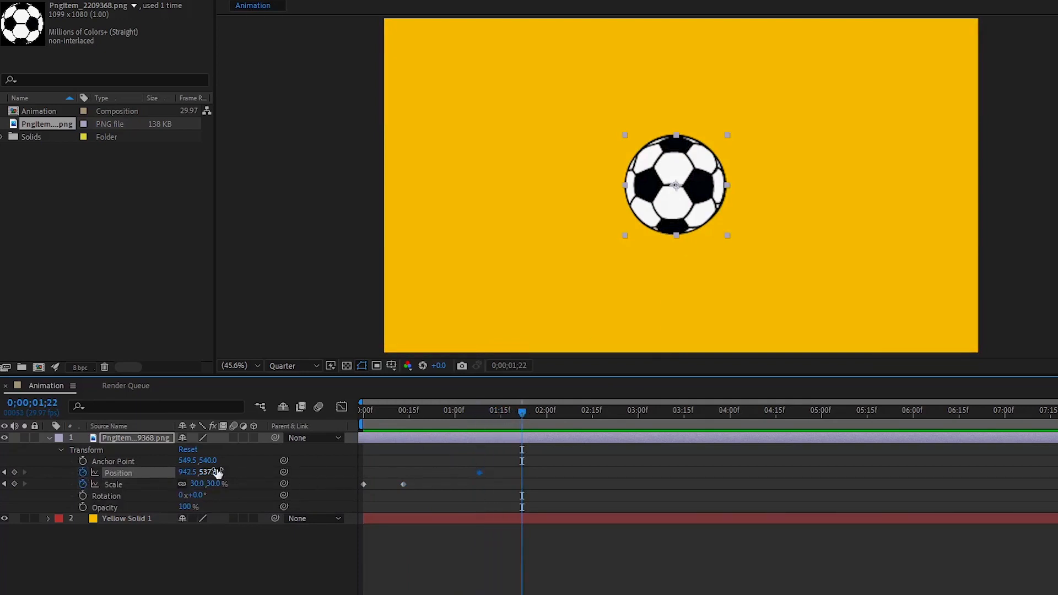
{"action": "left_click_drag", "start_coordinate": [214, 473], "coordinate": [328, 424]}
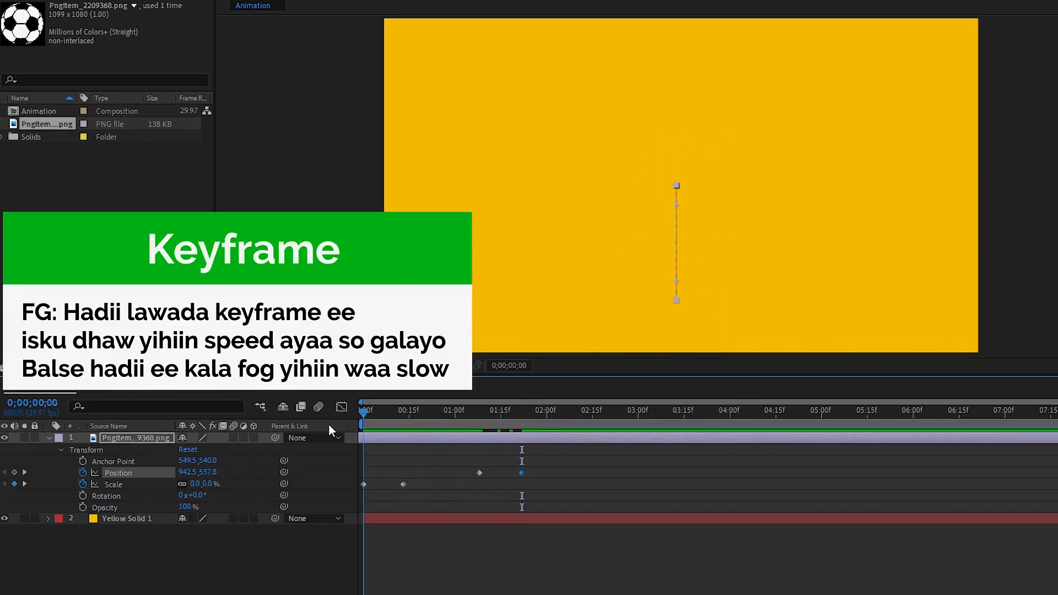
{"action": "key", "text": "space"}
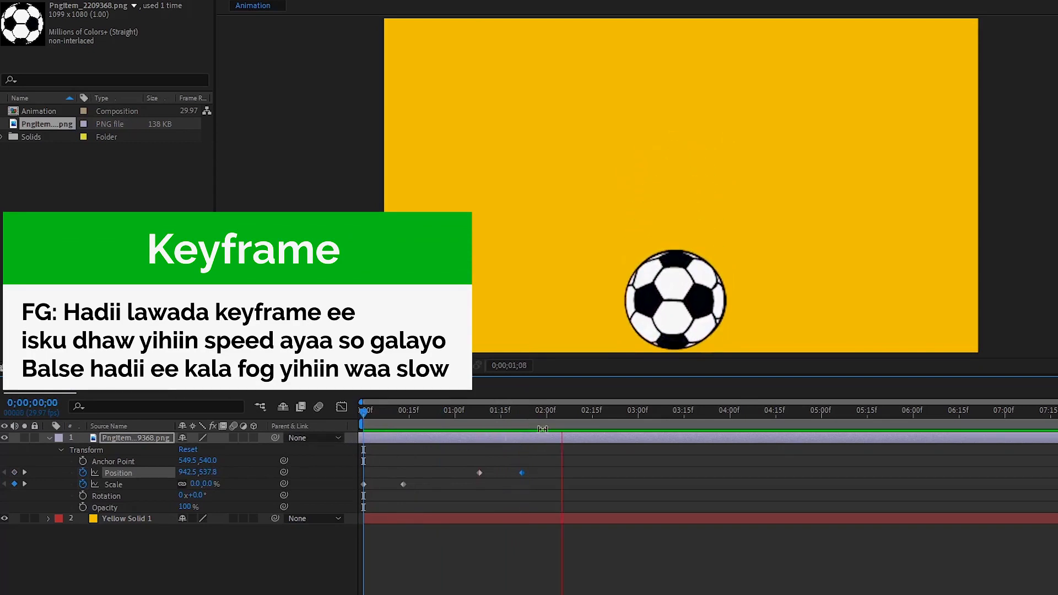
{"action": "key", "text": "space"}
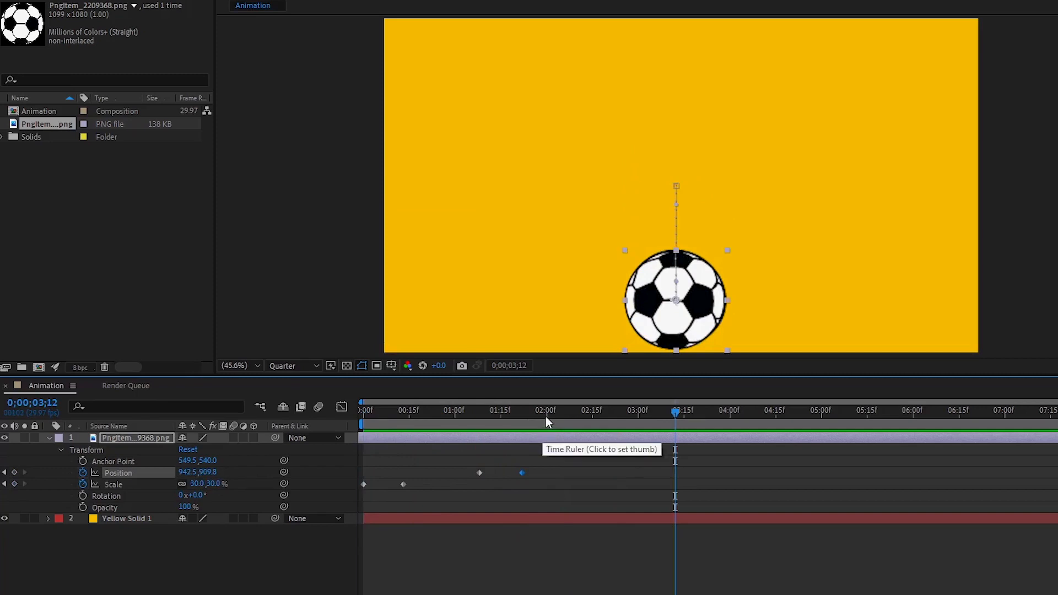
- Add a bounce with vertical Position 856.8 at 0;00;02;00 and 916.8 at 0;00;02;04, and preview it
{"action": "left_click", "coordinate": [546, 415]}
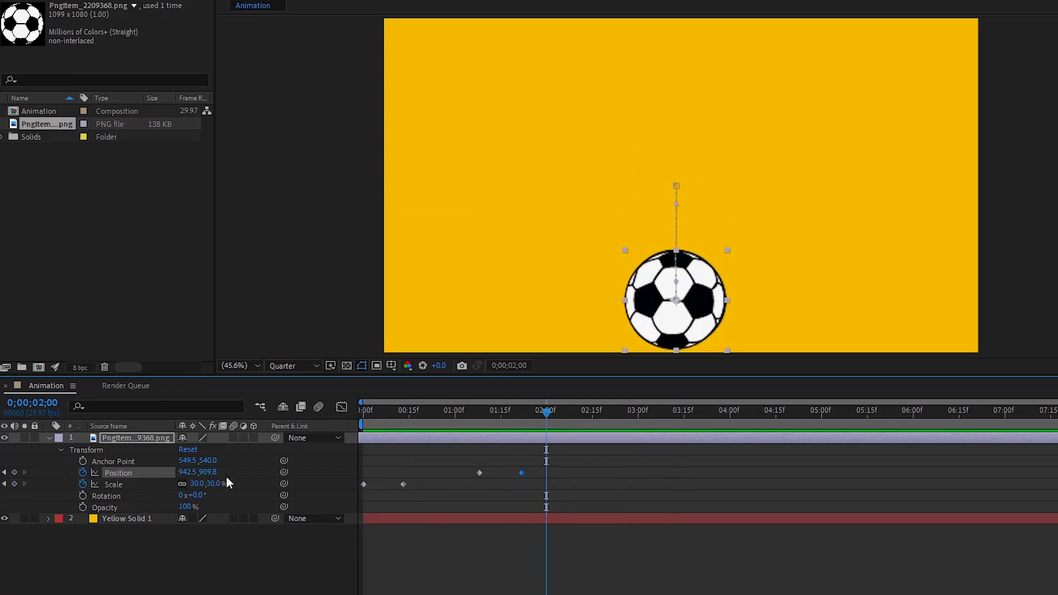
{"action": "left_click_drag", "start_coordinate": [212, 472], "coordinate": [161, 489]}
{"action": "left_click_drag", "start_coordinate": [553, 411], "coordinate": [559, 411]}
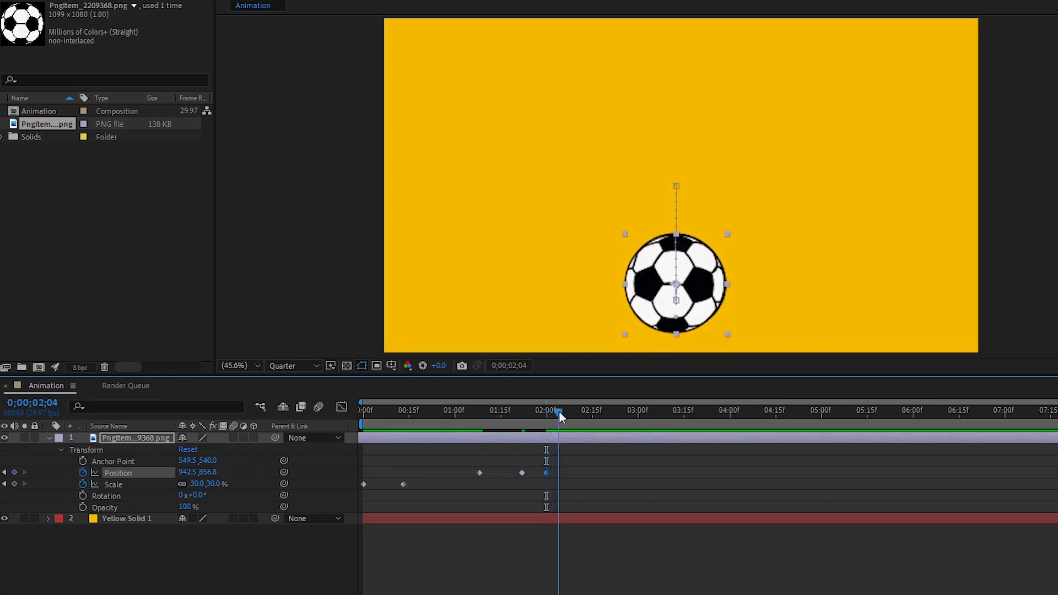
{"action": "left_click_drag", "start_coordinate": [210, 474], "coordinate": [253, 471]}
{"action": "left_click_drag", "start_coordinate": [513, 413], "coordinate": [528, 430]}
{"action": "key", "text": "space"}
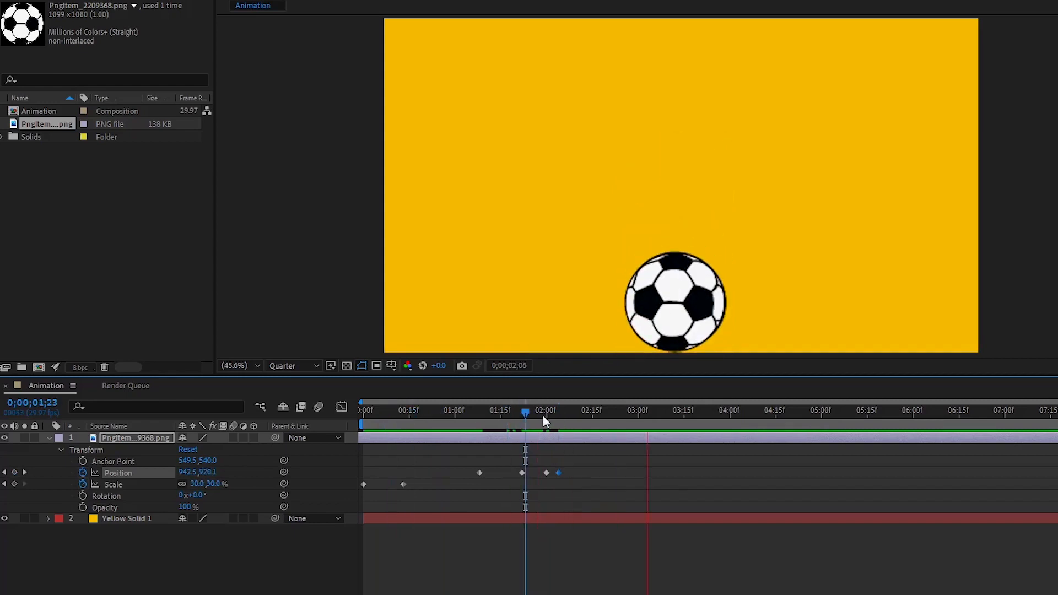
{"action": "mouse_move", "coordinate": [544, 415]}
{"action": "left_mouse_down"}
{"action": "mouse_move", "coordinate": [532, 411]}
{"action": "mouse_move", "coordinate": [543, 415]}
{"action": "left_mouse_up"}
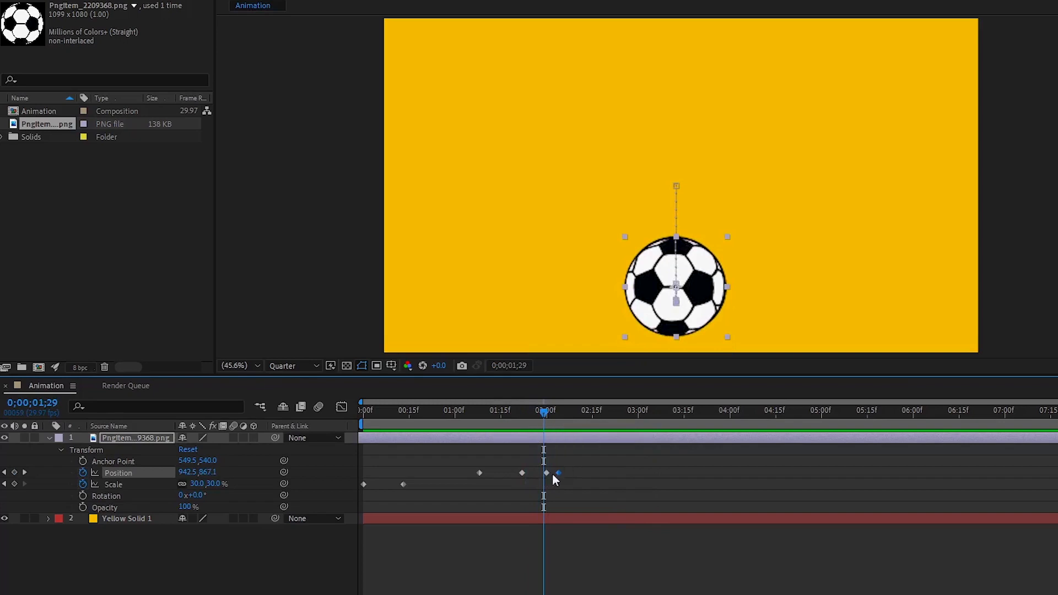
- Copy the Position keyframes at 0;00;02;00 and 0;00;02;04, and paste the pair four times in succession from 0;00;02;07
{"action": "mouse_move", "coordinate": [548, 476]}
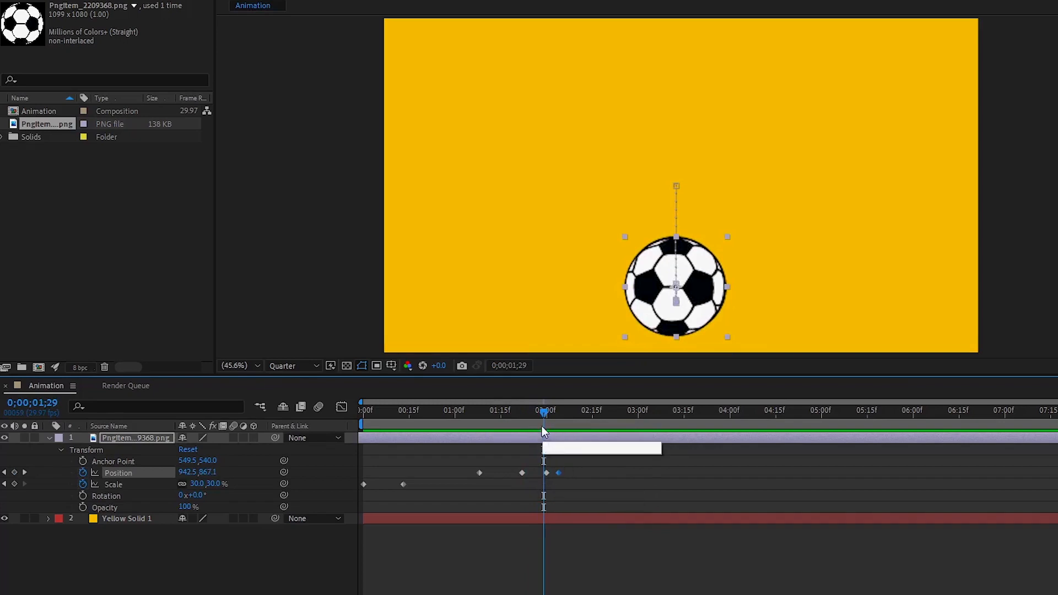
{"action": "mouse_move", "coordinate": [543, 415]}
{"action": "left_mouse_down"}
{"action": "mouse_move", "coordinate": [561, 421]}
{"action": "mouse_move", "coordinate": [544, 422]}
{"action": "left_mouse_up"}
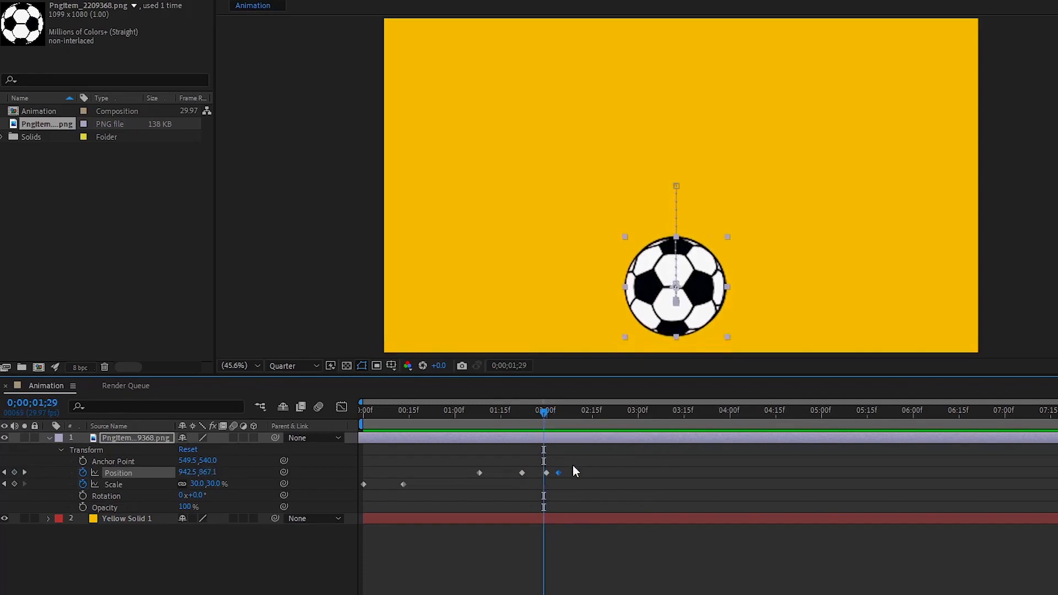
{"action": "left_click", "coordinate": [573, 466]}
{"action": "left_click_drag", "start_coordinate": [585, 473], "coordinate": [544, 478]}
{"action": "mouse_move", "coordinate": [560, 475]}
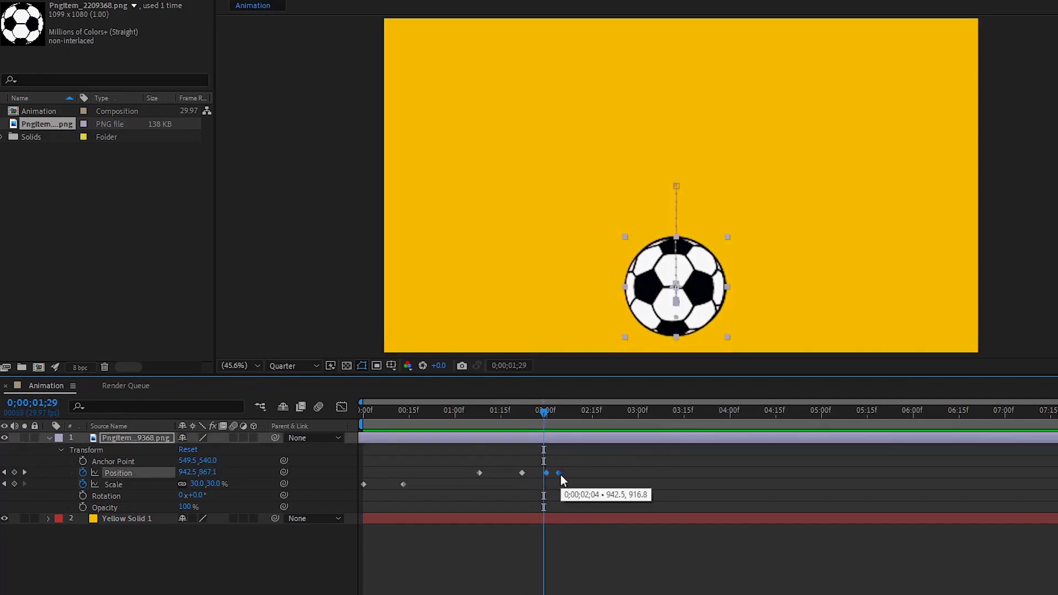
{"action": "left_click", "coordinate": [574, 412]}
{"action": "left_click_drag", "start_coordinate": [572, 412], "coordinate": [569, 412]}
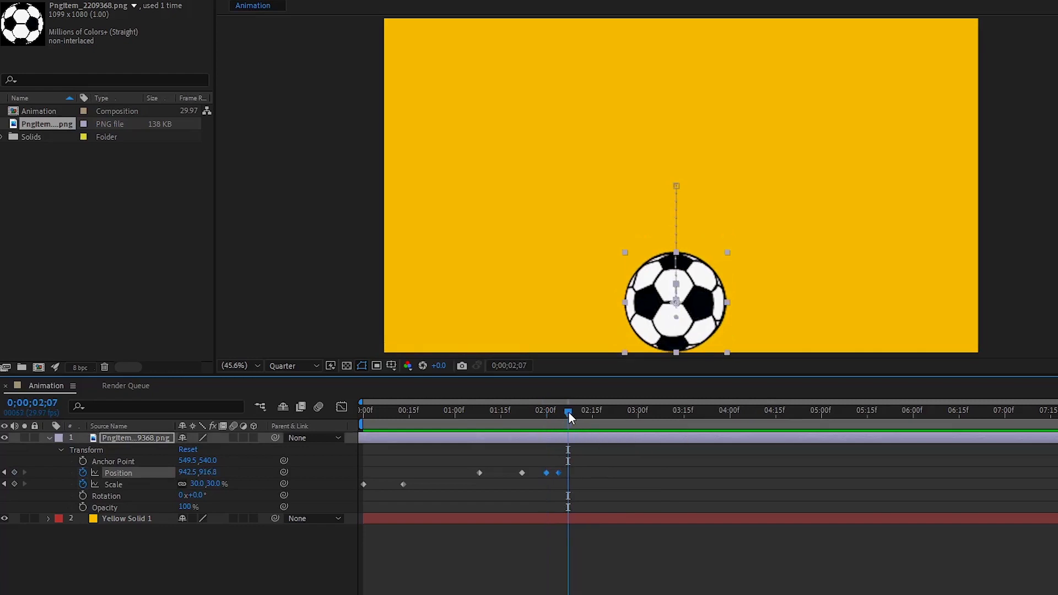
{"action": "key", "text": "ctrl+v"}
{"action": "left_click_drag", "start_coordinate": [594, 414], "coordinate": [636, 412]}
{"action": "key", "text": "ctrl+v"}
{"action": "key", "text": "ctrl+v"}
{"action": "key", "text": "ctrl+v"}
- Preview the repeated bounces from 0;00;01;24, and return to the keyframe at 0;00;02;04
{"action": "left_click_drag", "start_coordinate": [634, 413], "coordinate": [527, 412]}
{"action": "key", "text": "space"}
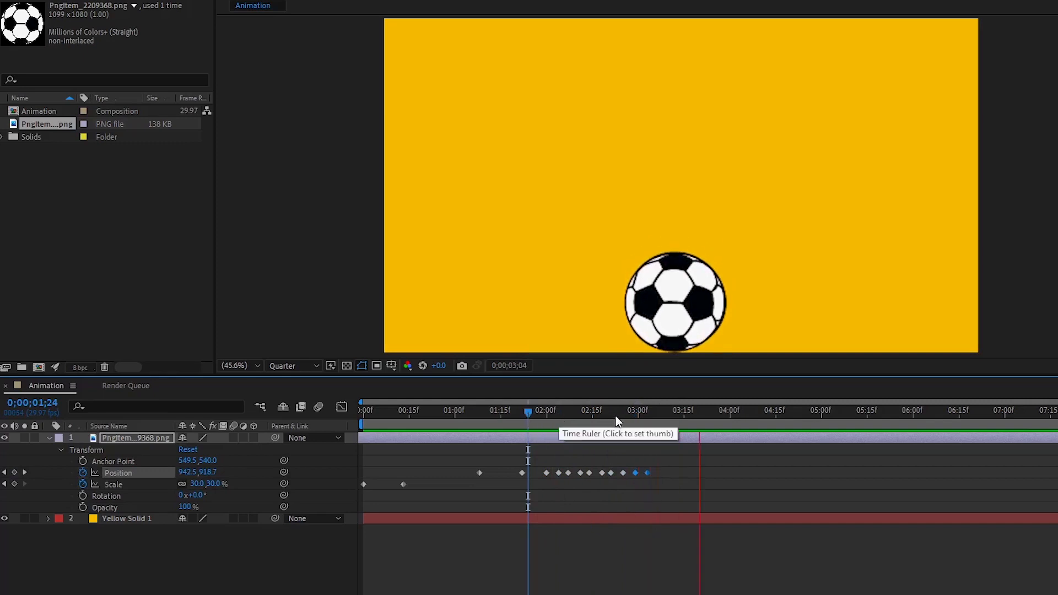
{"action": "key", "text": "space"}
{"action": "left_click", "coordinate": [559, 413]}
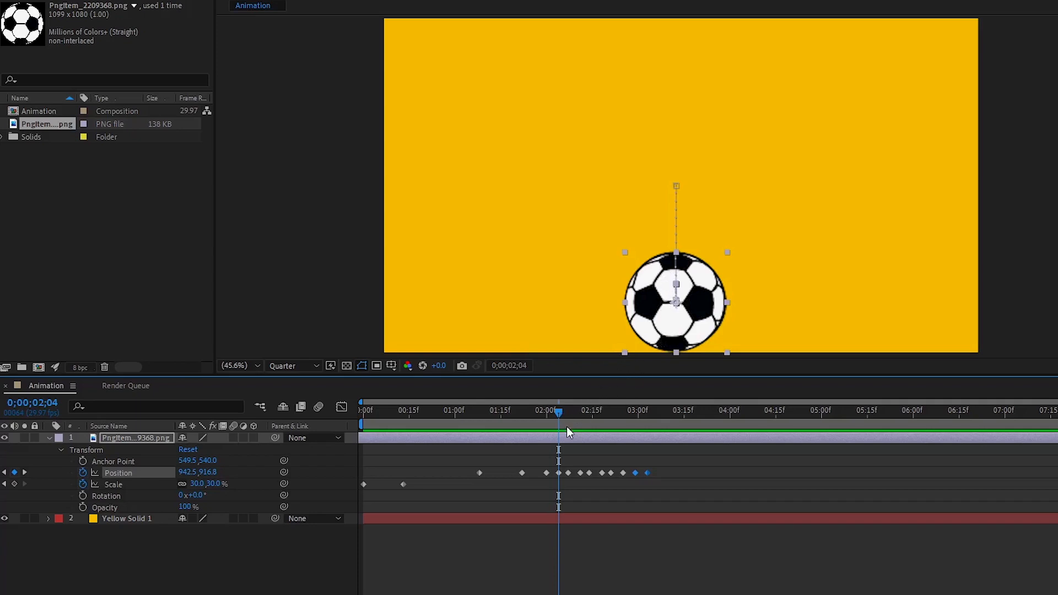
- Keyframe the football's Rotation at 0° at 0;00;02;16 and rotate it to 163° at 0;00;02;19
{"action": "left_click", "coordinate": [597, 411]}
{"action": "left_click", "coordinate": [107, 495]}
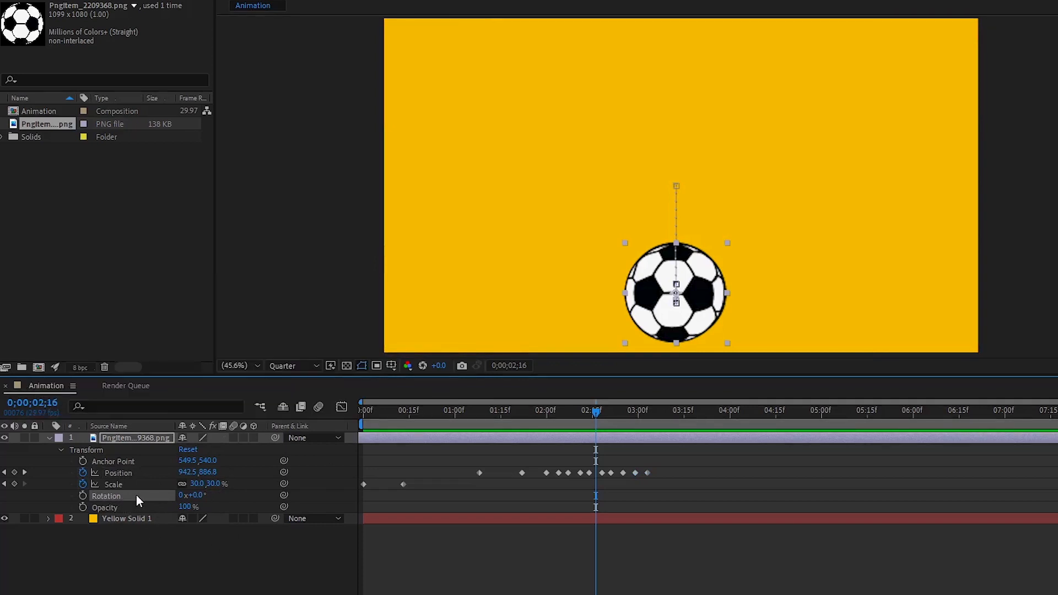
{"action": "left_click", "coordinate": [83, 496]}
{"action": "left_click", "coordinate": [606, 411]}
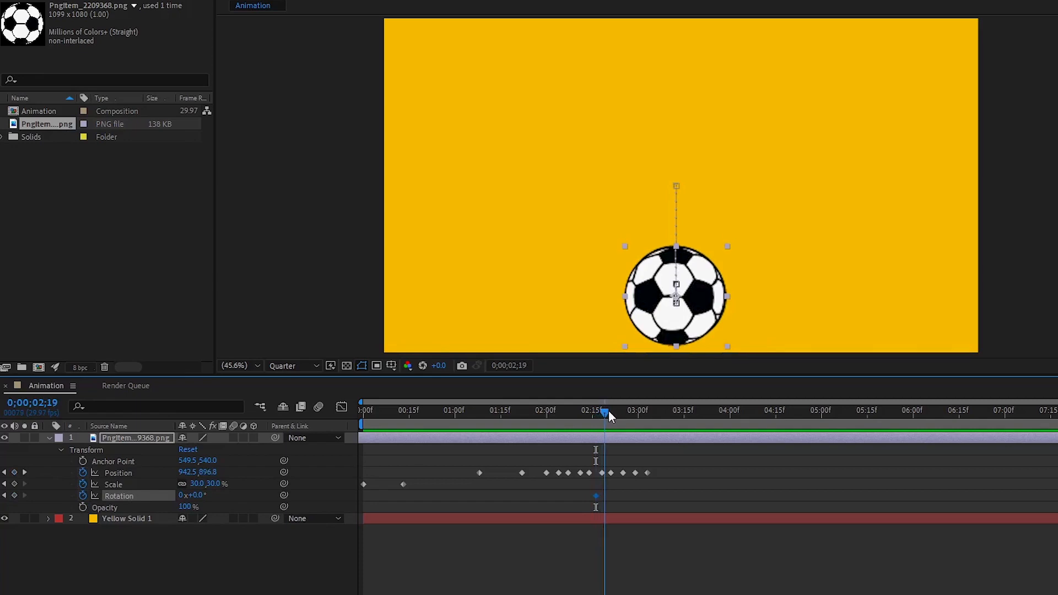
{"action": "left_click_drag", "start_coordinate": [197, 495], "coordinate": [313, 496]}
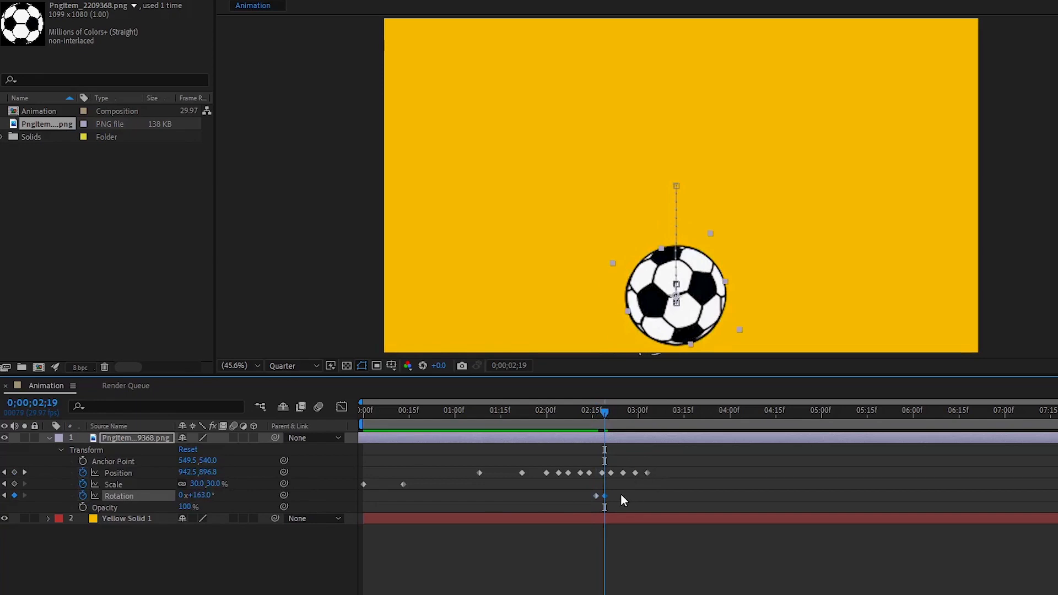
- Copy the two Rotation keyframes, paste the pair twice in succession with the second paste at 0;00;02;26, and preview from 0;00;02;10
{"action": "left_click_drag", "start_coordinate": [623, 492], "coordinate": [594, 498]}
{"action": "left_click_drag", "start_coordinate": [608, 414], "coordinate": [628, 422]}
{"action": "key", "text": "ctrl+v"}
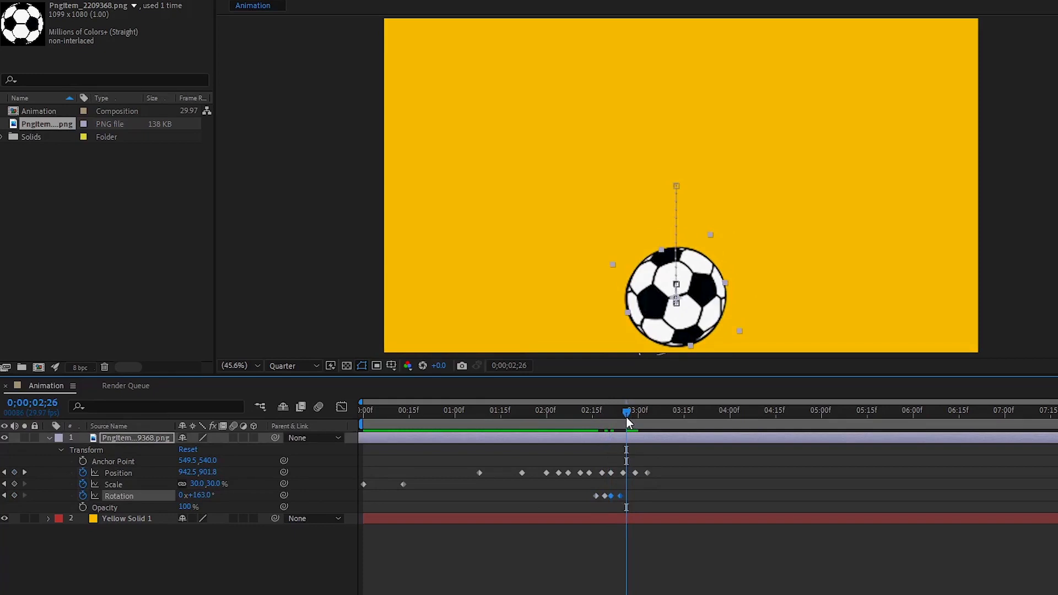
{"action": "key", "text": "ctrl+v"}
{"action": "left_click", "coordinate": [578, 417]}
{"action": "key", "text": "space"}
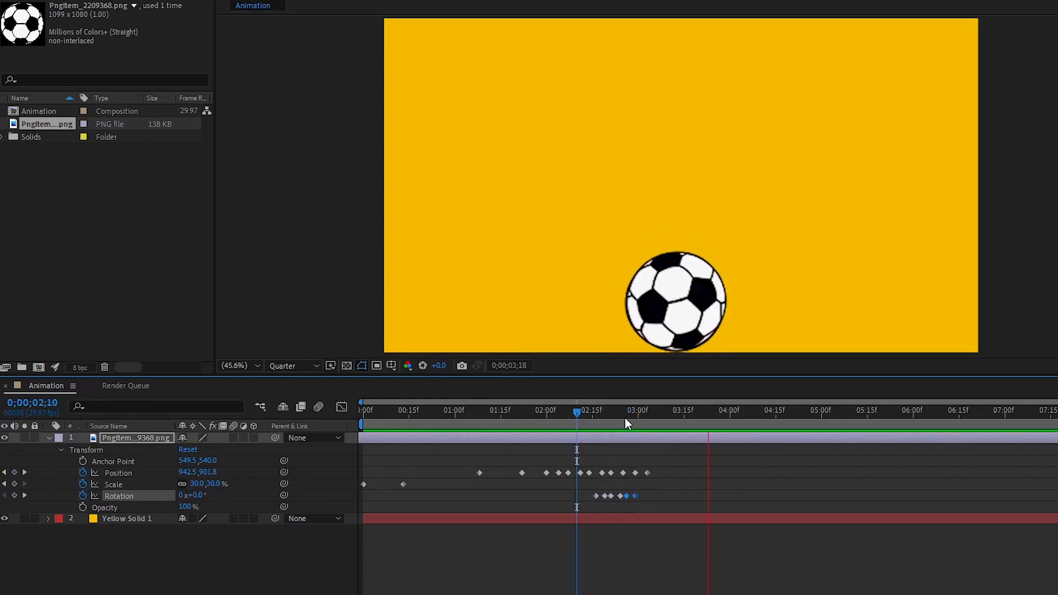
{"action": "left_click", "coordinate": [601, 412]}
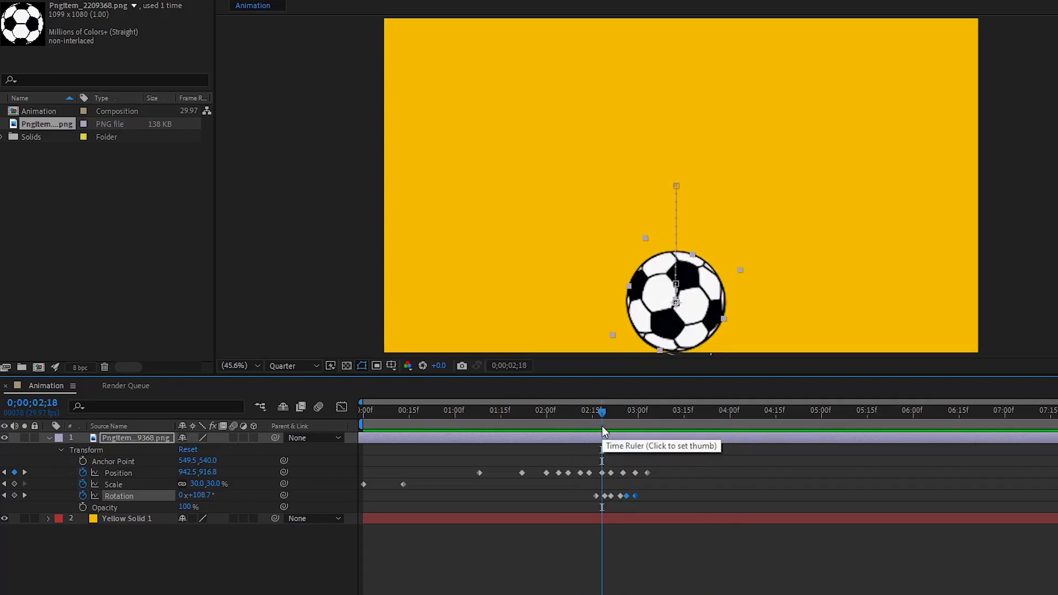
- Keyframe the football's Opacity at 100% at 0;00;03;05 and 50% at 0;00;03;09, and preview the fade from 0;00;02;08
{"action": "left_click_drag", "start_coordinate": [611, 419], "coordinate": [653, 413]}
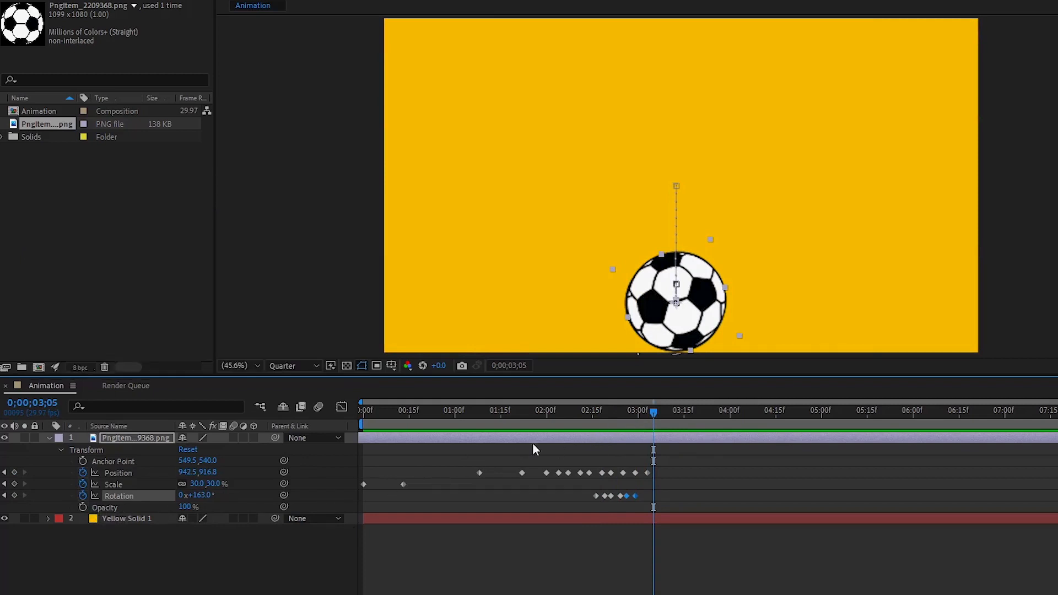
{"action": "left_click", "coordinate": [83, 507]}
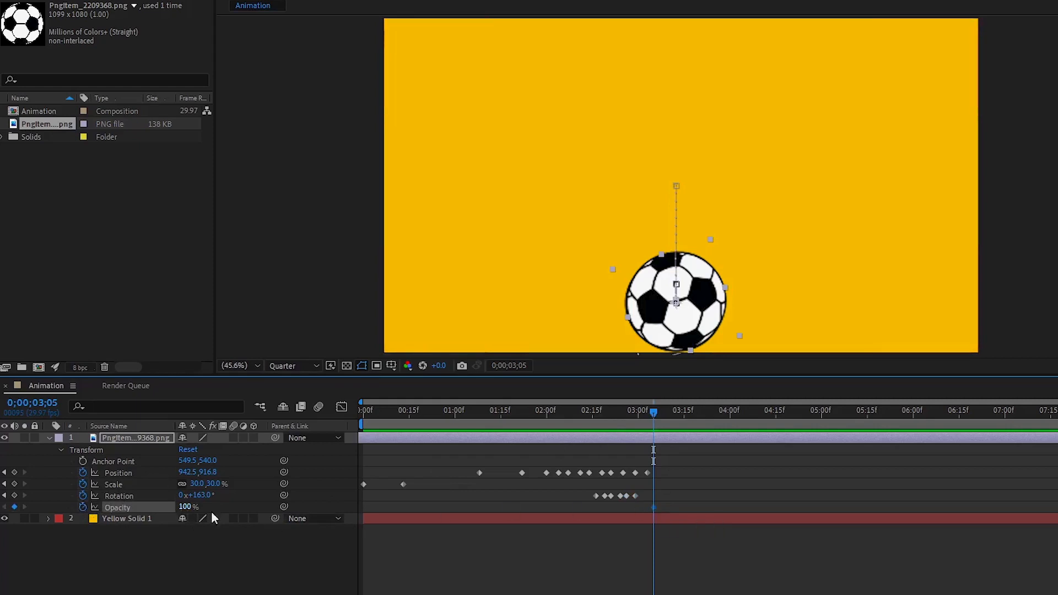
{"action": "mouse_move", "coordinate": [654, 508]}
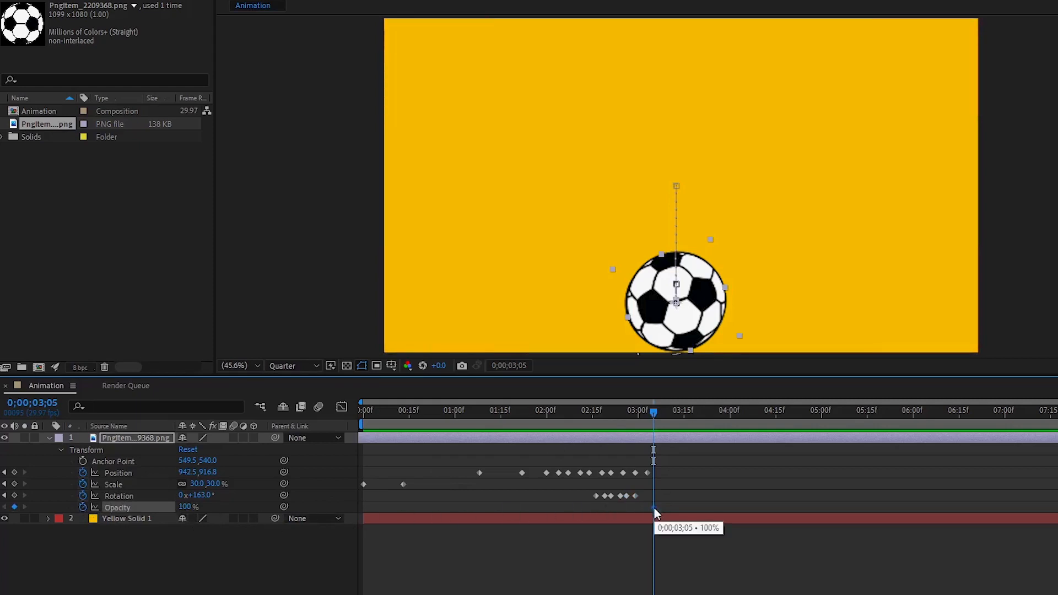
{"action": "left_click_drag", "start_coordinate": [655, 416], "coordinate": [666, 411]}
{"action": "left_click", "coordinate": [188, 507]}
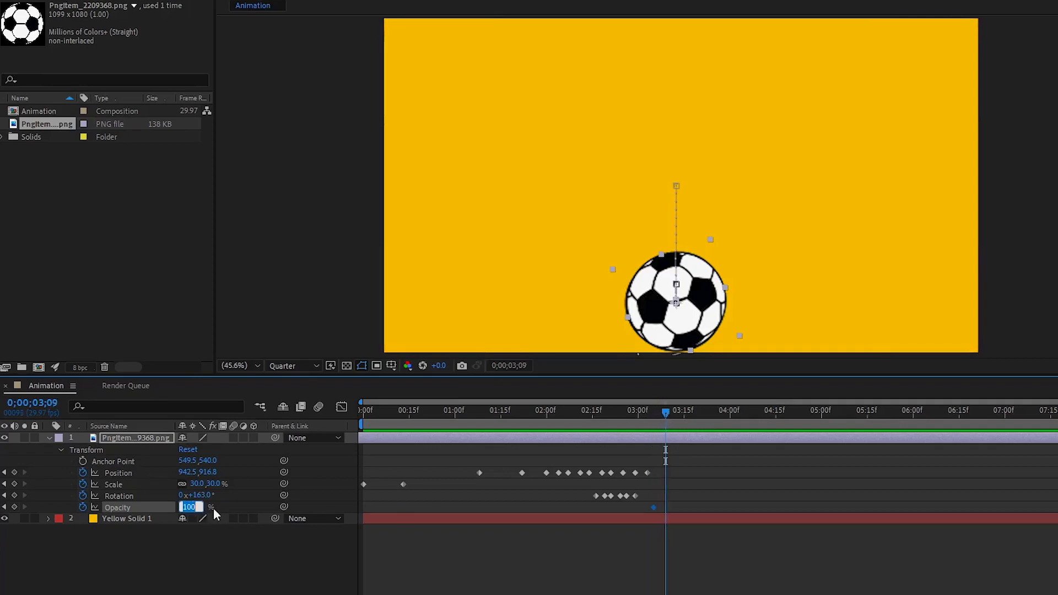
{"action": "type", "text": "50"}
{"action": "key", "text": "Return"}
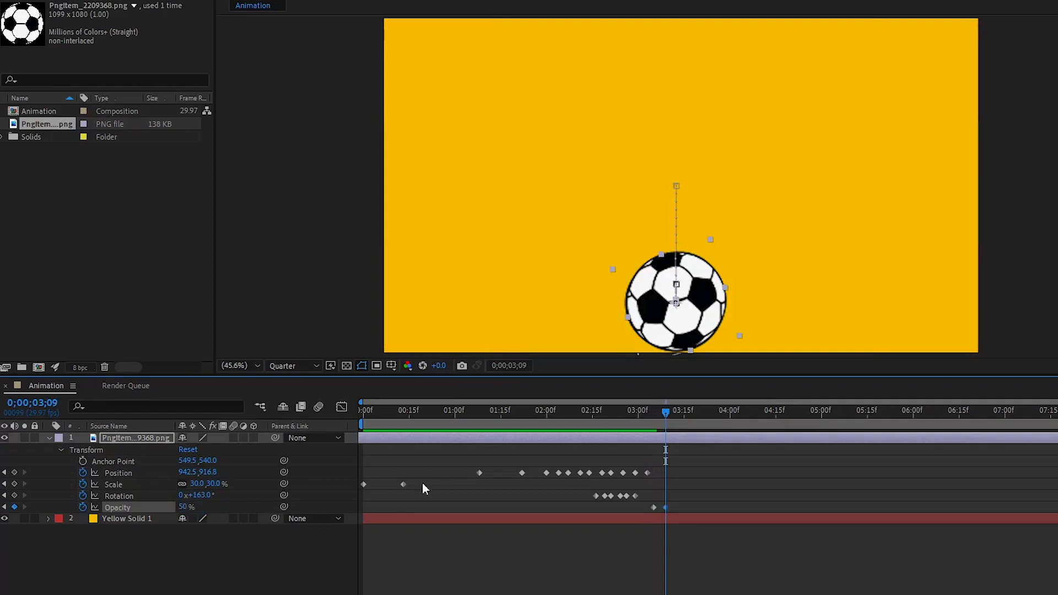
{"action": "left_click_drag", "start_coordinate": [637, 409], "coordinate": [570, 413]}
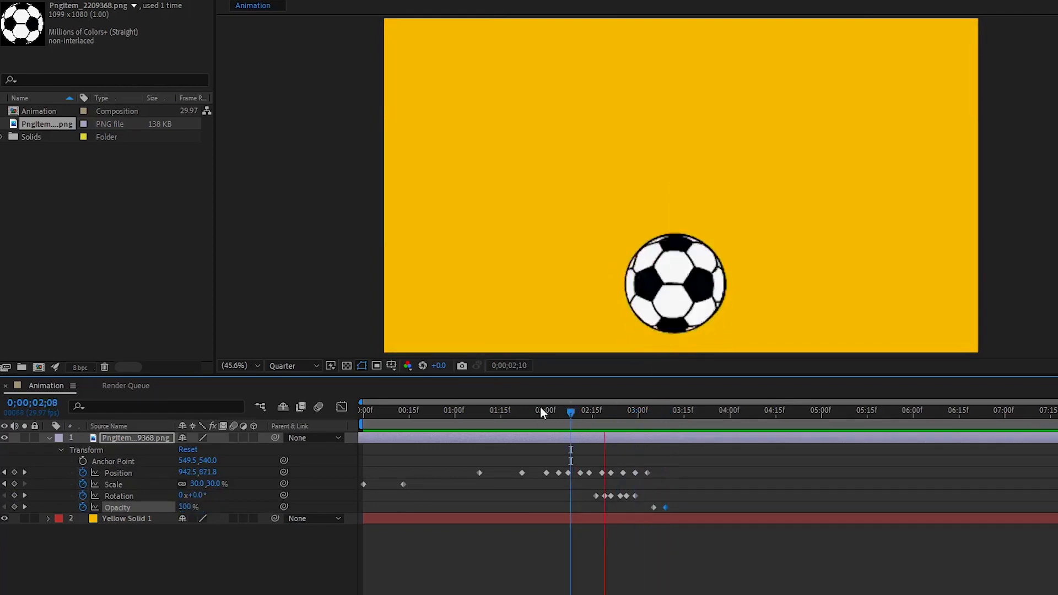
{"action": "mouse_move", "coordinate": [667, 414]}
{"action": "left_mouse_down"}
{"action": "mouse_move", "coordinate": [643, 413]}
{"action": "mouse_move", "coordinate": [663, 414]}
{"action": "left_mouse_up"}
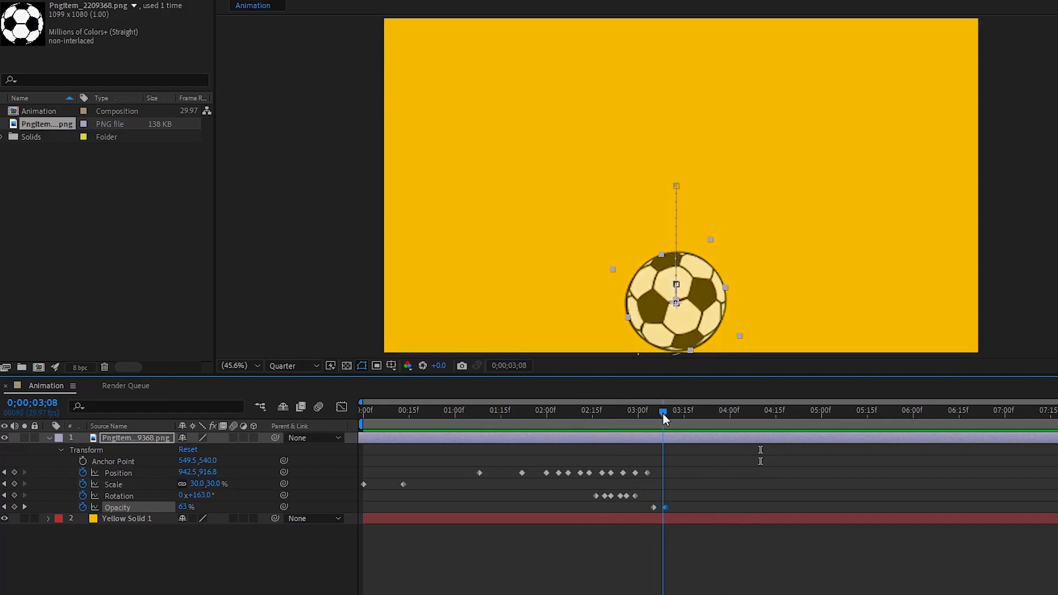
- At 0;00;01;12, unlink the football's Scale proportions, try a non-proportional scale, and undo both changes
{"action": "left_click", "coordinate": [111, 472]}
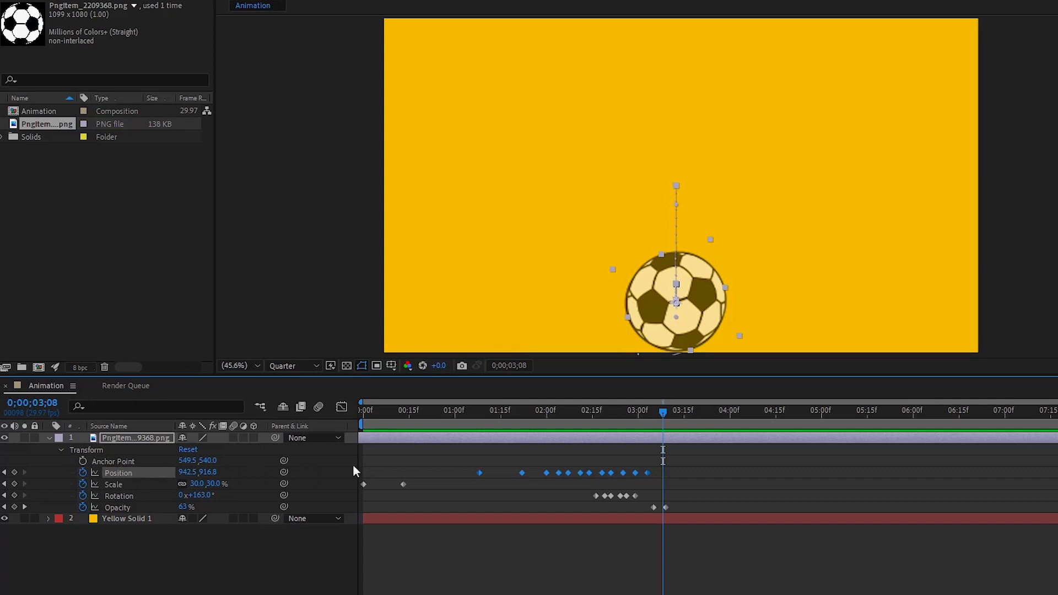
{"action": "left_click", "coordinate": [492, 420]}
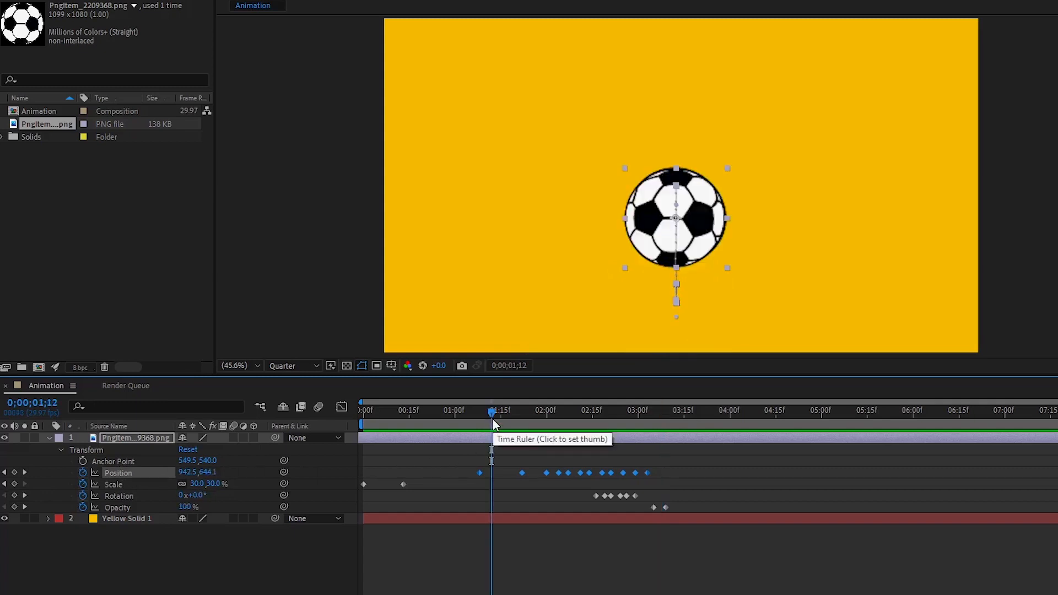
{"action": "left_click", "coordinate": [182, 484]}
{"action": "mouse_move", "coordinate": [204, 484]}
{"action": "left_mouse_down"}
{"action": "mouse_move", "coordinate": [217, 483]}
{"action": "mouse_move", "coordinate": [174, 483]}
{"action": "mouse_move", "coordinate": [222, 483]}
{"action": "mouse_move", "coordinate": [212, 483]}
{"action": "left_mouse_up"}
{"action": "key", "text": "ctrl+z"}
{"action": "key", "text": "ctrl+z"}
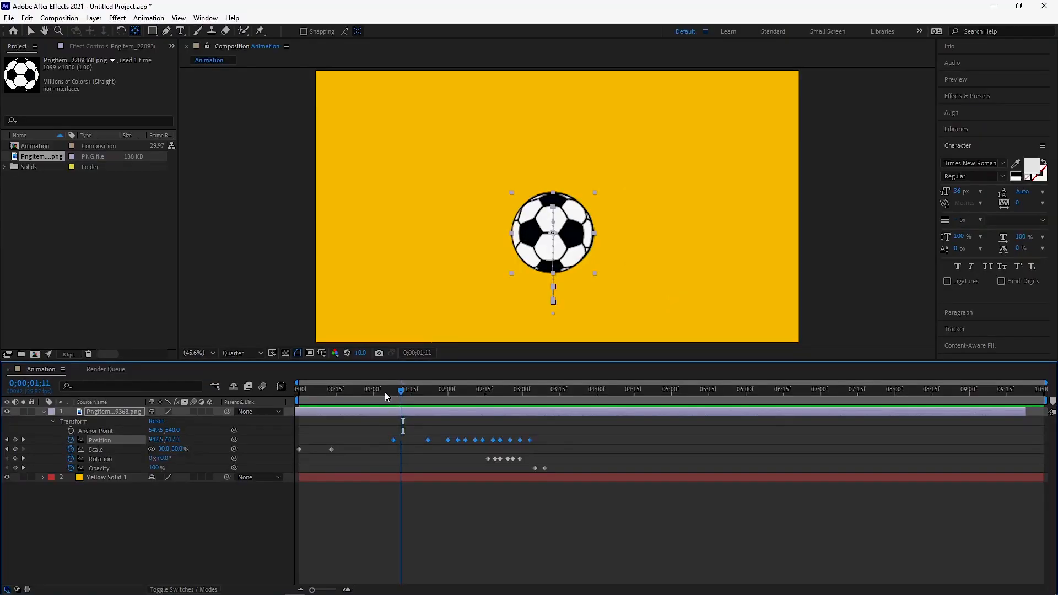
- Scrub back through the football animation to 0;00;00;06 to review its opening scale-up
{"action": "left_click_drag", "start_coordinate": [469, 413], "coordinate": [384, 421]}
{"action": "left_click_drag", "start_coordinate": [315, 398], "coordinate": [313, 399]}
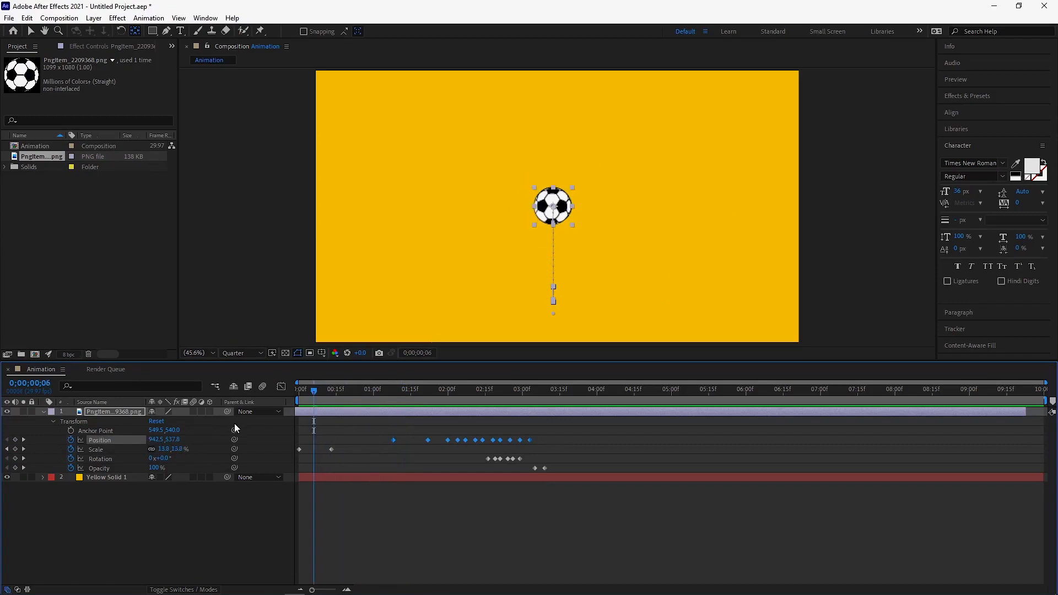